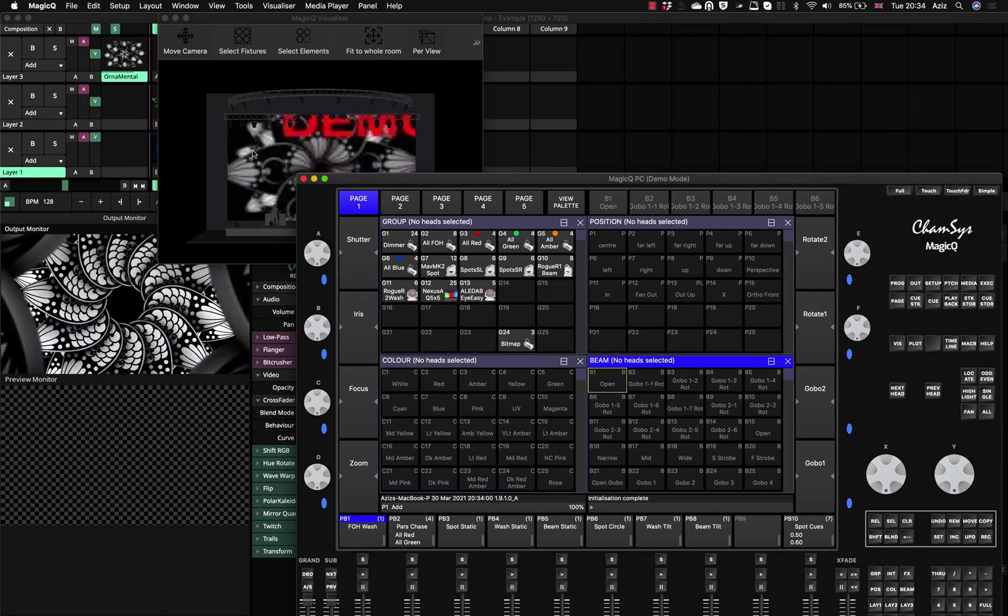
Switch to CITP Tool to view its network, server and Syphon settings
mouse_move(631, 606)
click(663, 606)
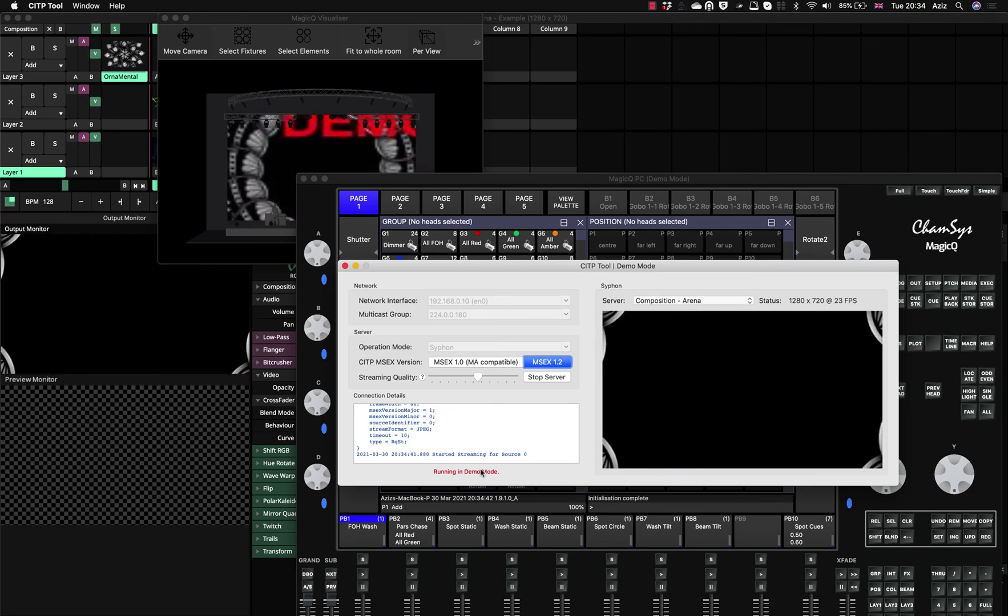
Switch to Firefox, review the CITP Tool v2 page's download, minimum requirements and price, and minimize the browser window
mouse_move(965, 606)
click(932, 606)
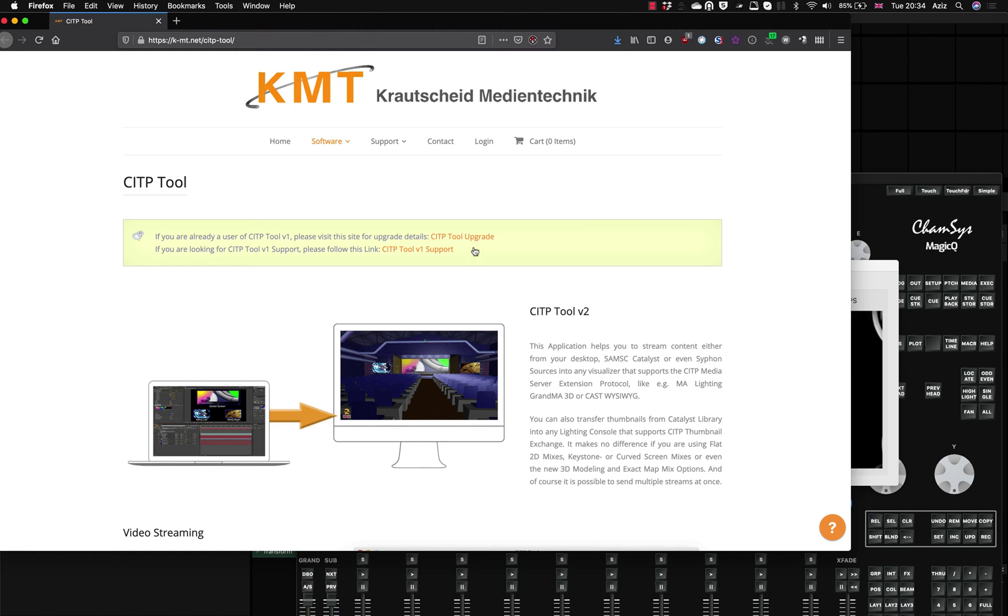
scroll(614, 366, down, 10)
scroll(614, 369, down, 10)
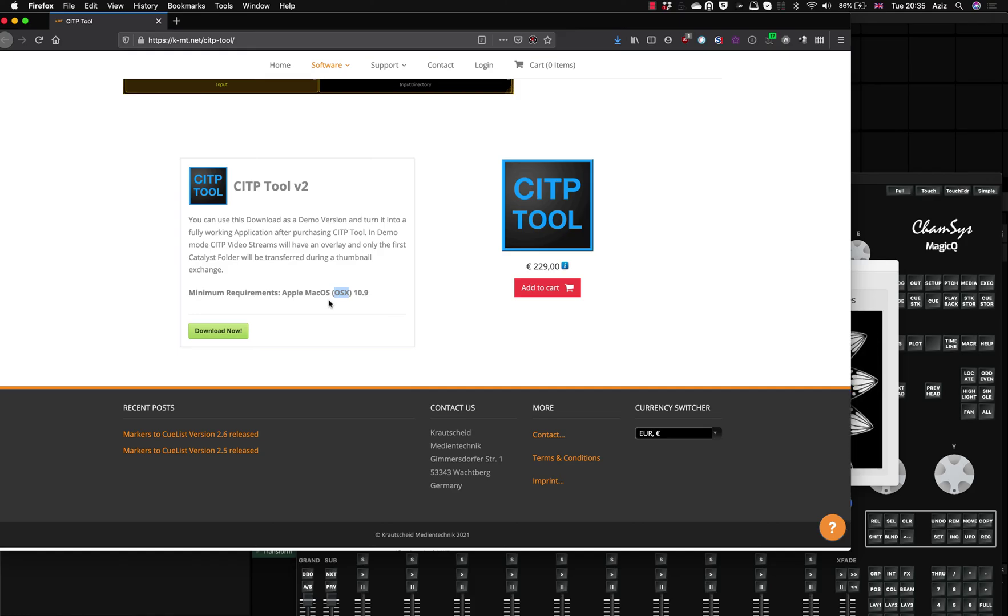
scroll(329, 300, up, 2)
scroll(329, 300, down, 3)
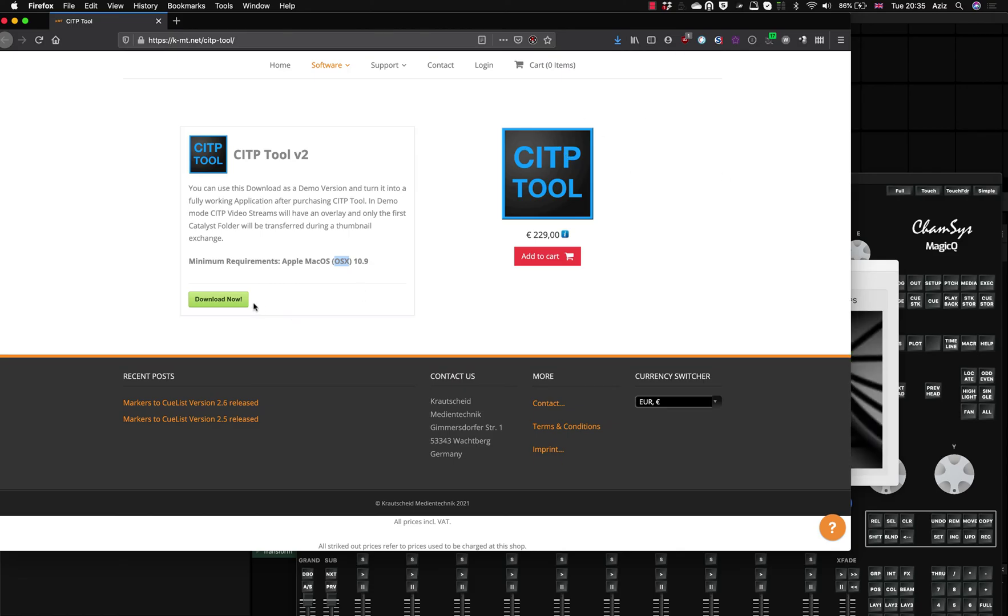
scroll(253, 307, down, 1)
scroll(253, 307, up, 2)
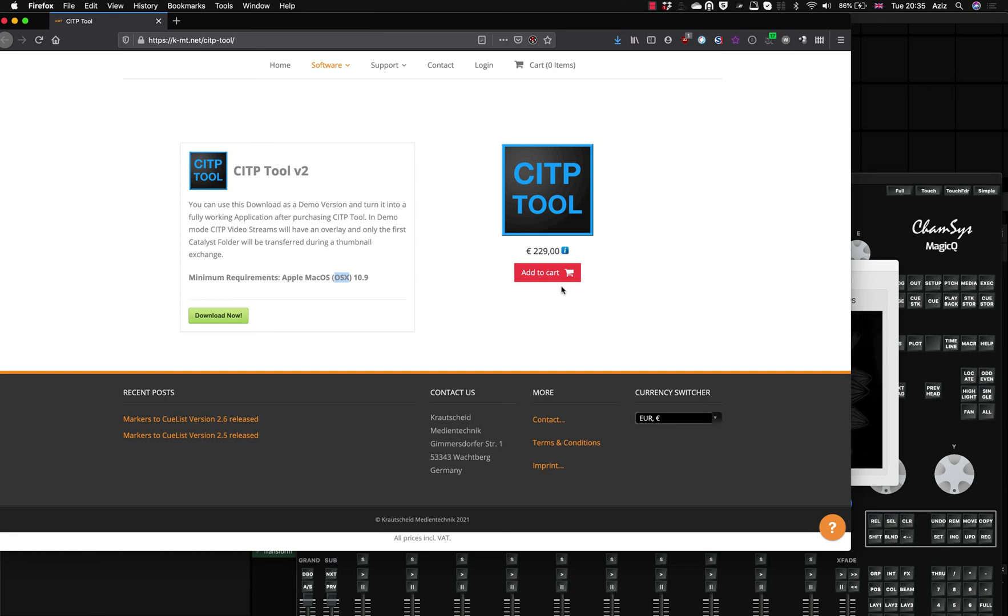
scroll(561, 290, up, 2)
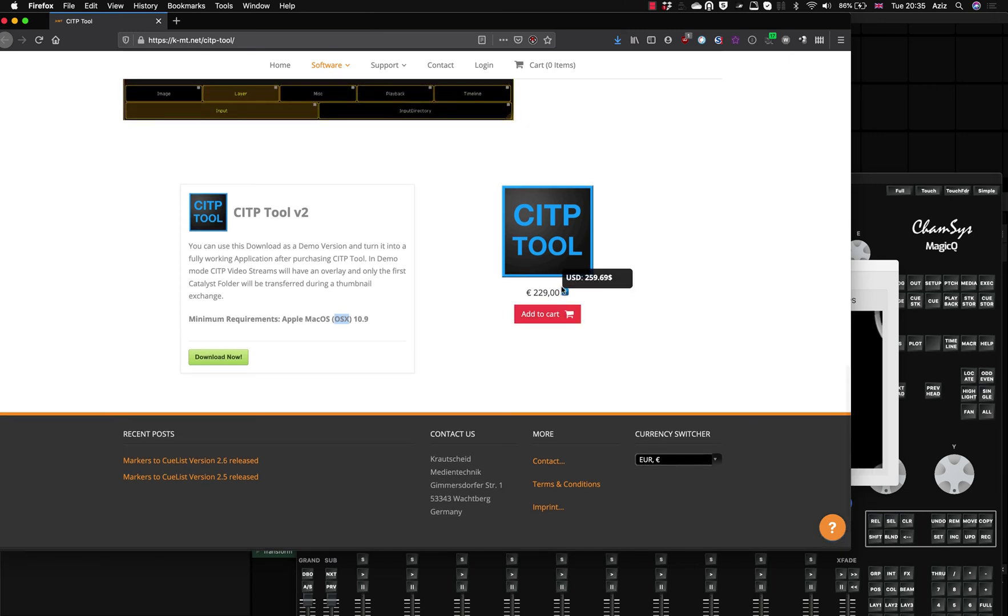
scroll(562, 290, down, 3)
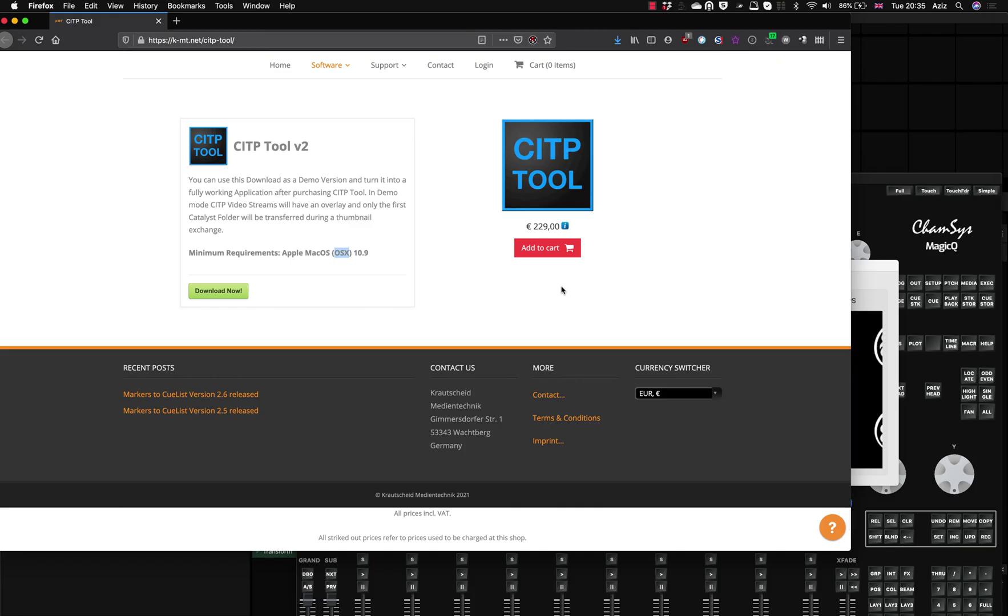
click(15, 21)
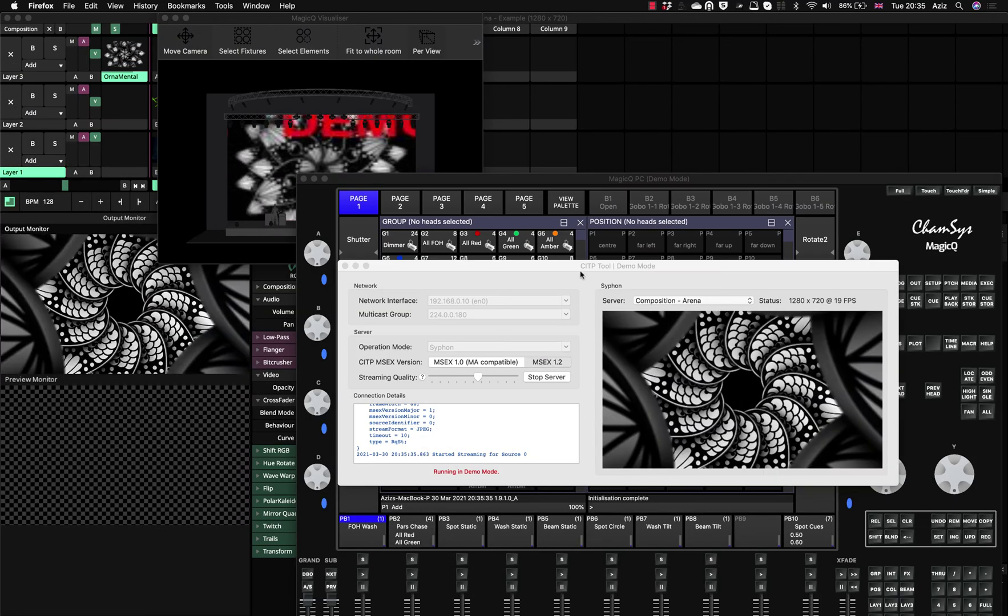
Switch to Resolume Arena and check the Syphon texture sharing setting among the output options
click(578, 268)
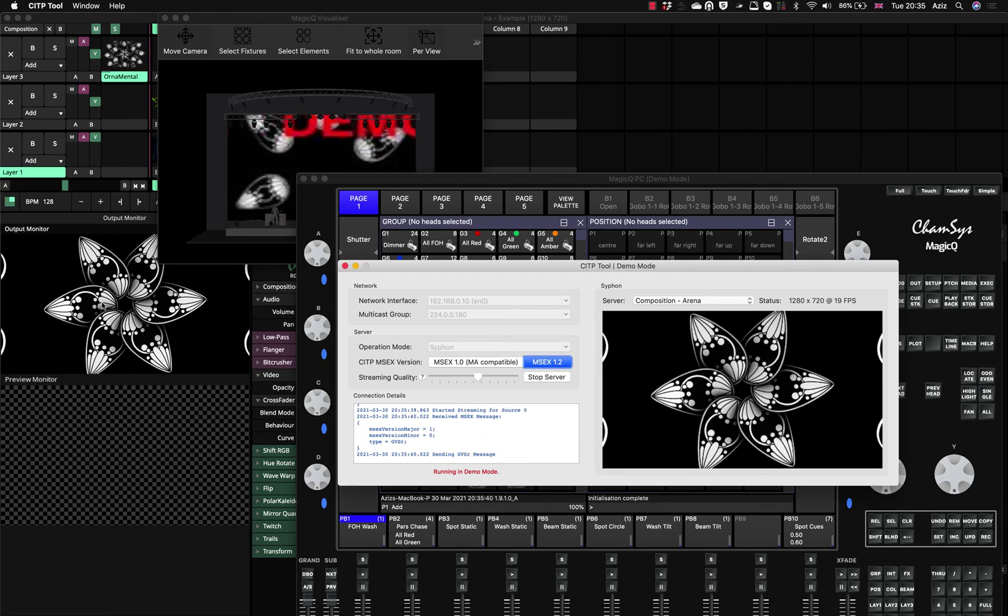
click(103, 306)
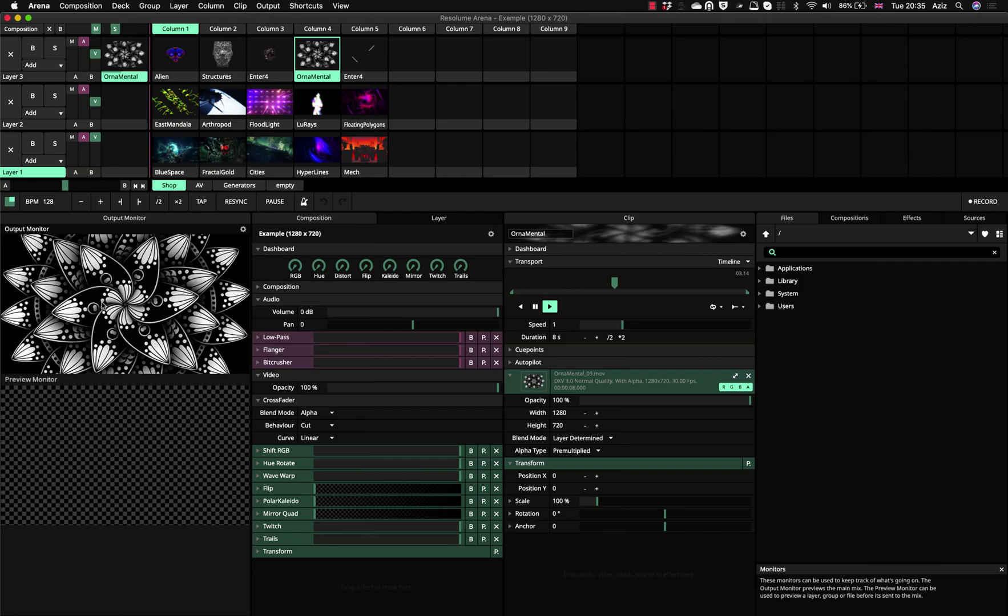
click(266, 5)
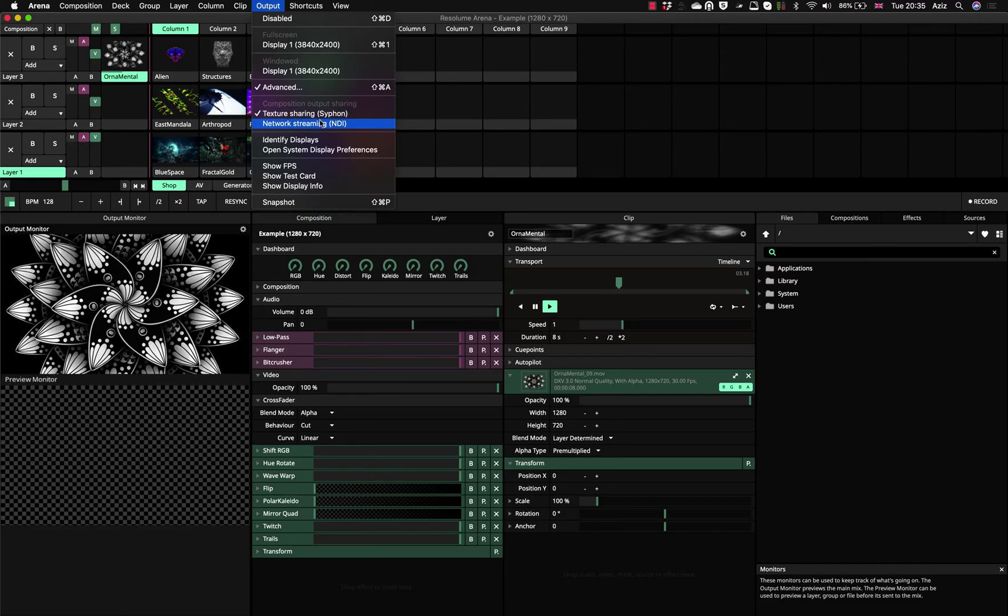
click(274, 8)
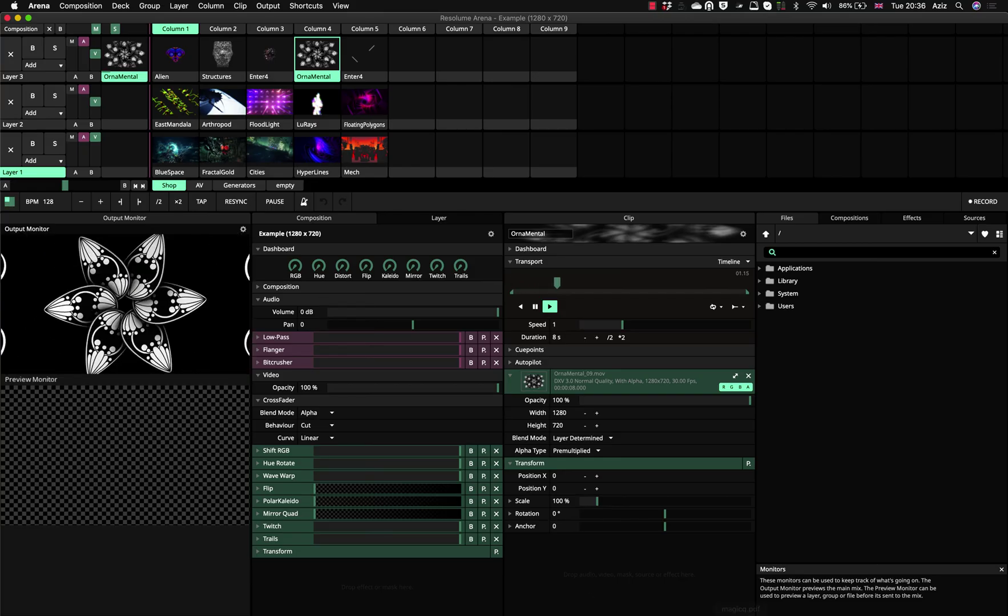
In CITP Tool, stop the server, review the operation modes while keeping Syphon, and start the server again
click(664, 606)
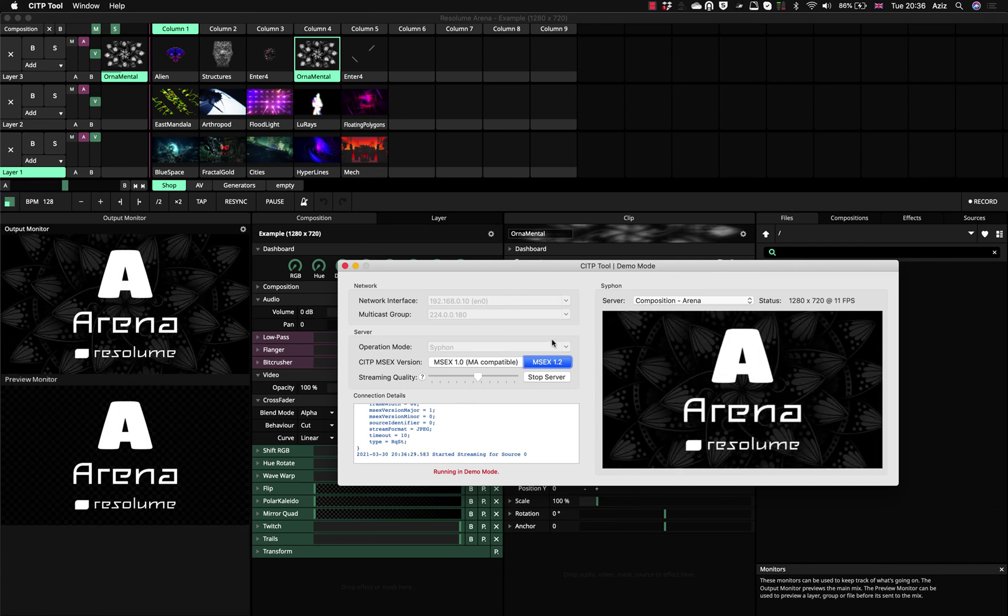
click(545, 378)
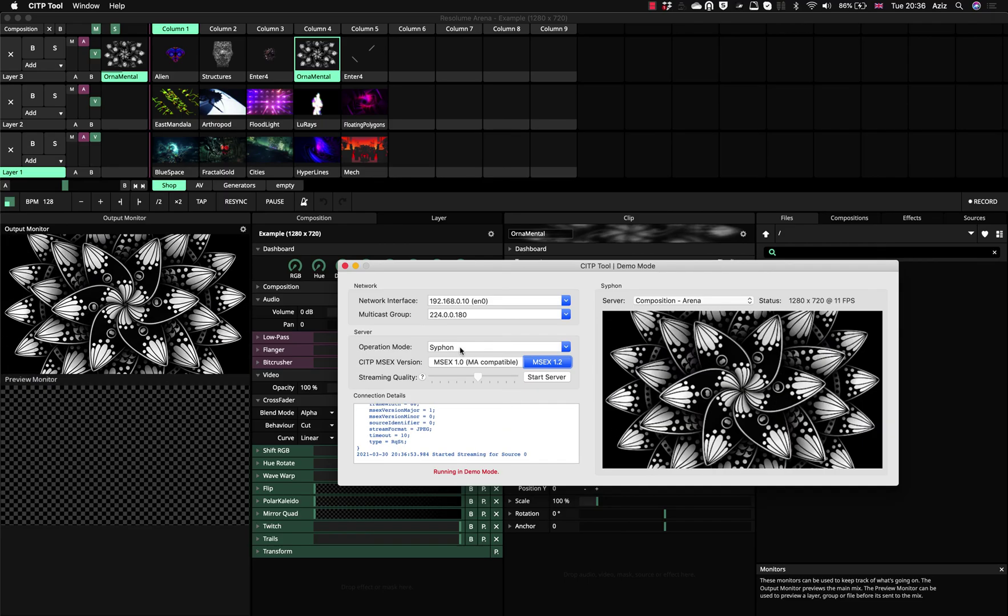
click(565, 347)
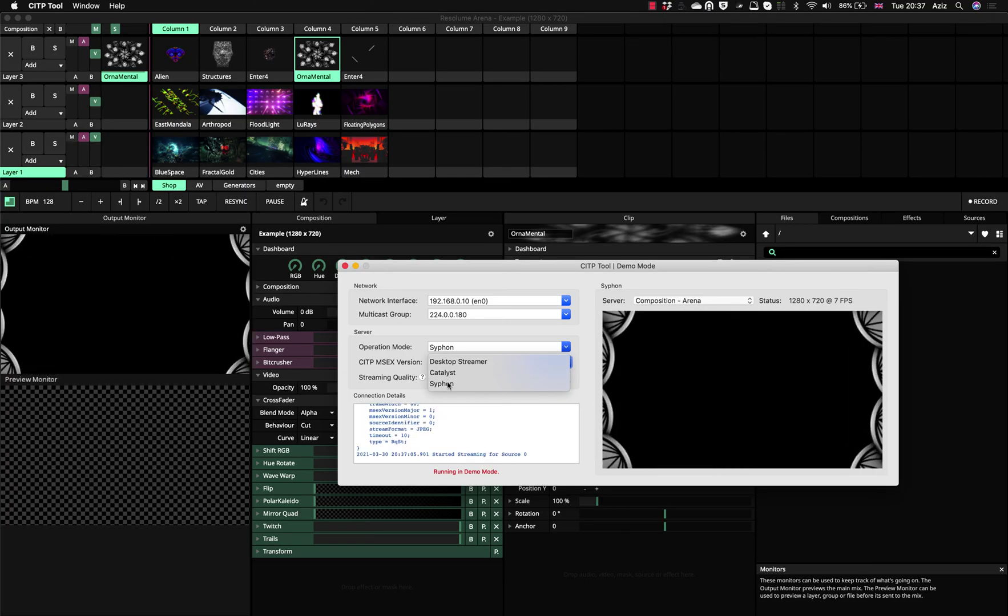
click(577, 355)
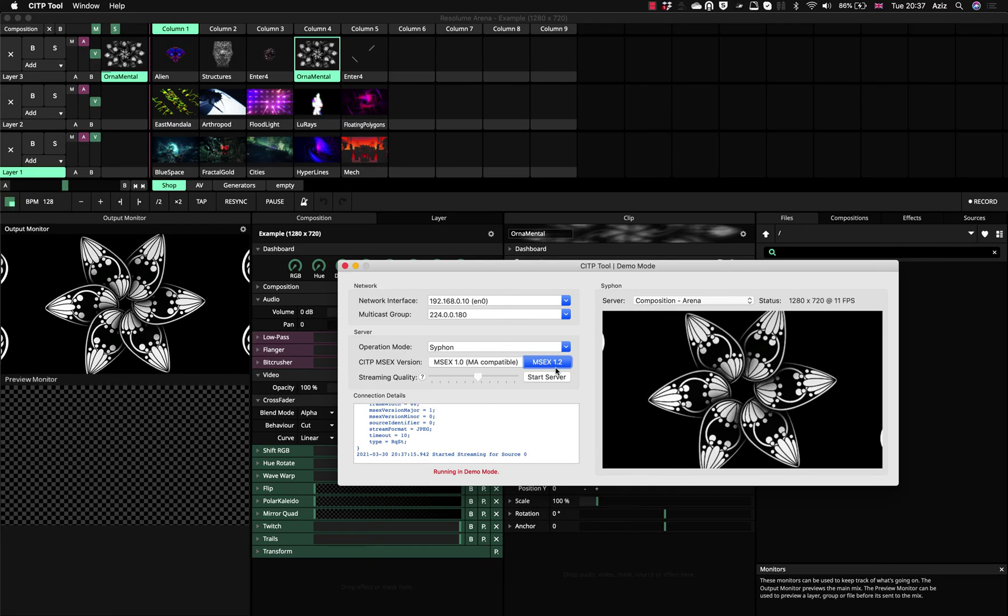
click(547, 379)
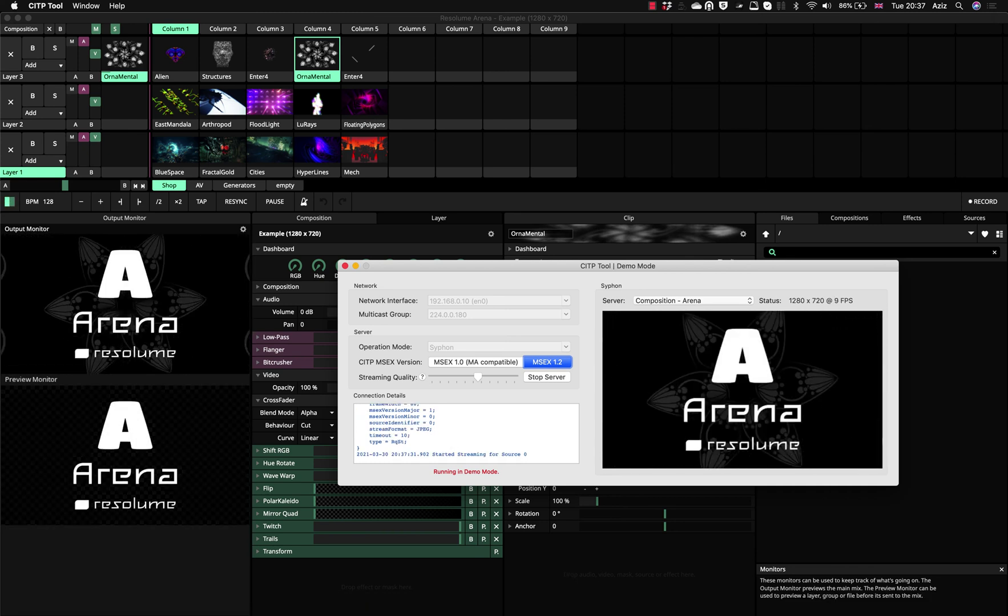
Switch to MagicQ and rearrange the Visualiser and console windows to uncover more of the stage view and the console
click(502, 604)
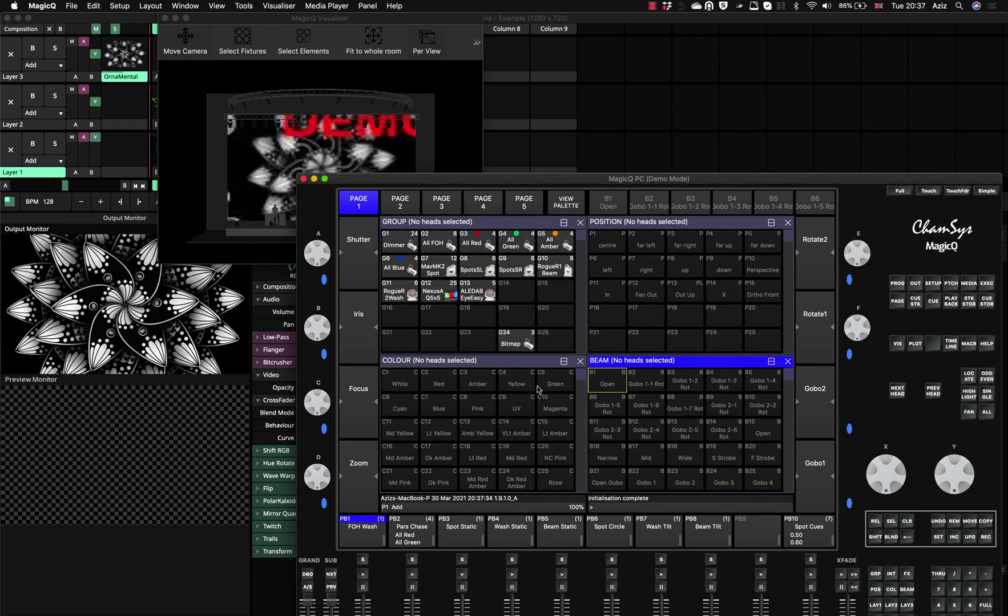
drag(379, 18, 256, 17)
click(475, 179)
drag(465, 175, 464, 136)
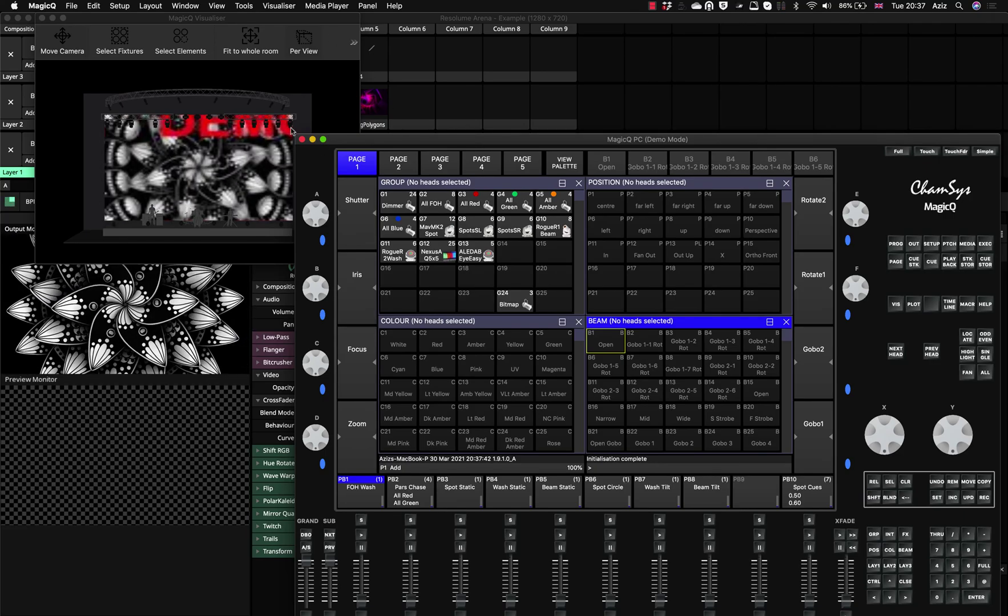
Open the list of attached objects in the patch's visualiser view
click(951, 244)
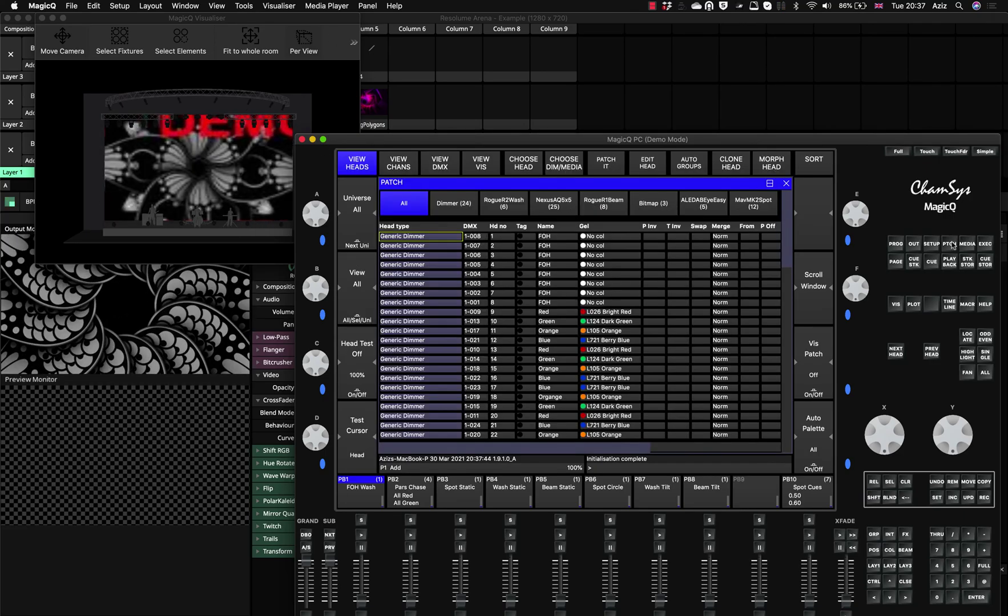
click(482, 162)
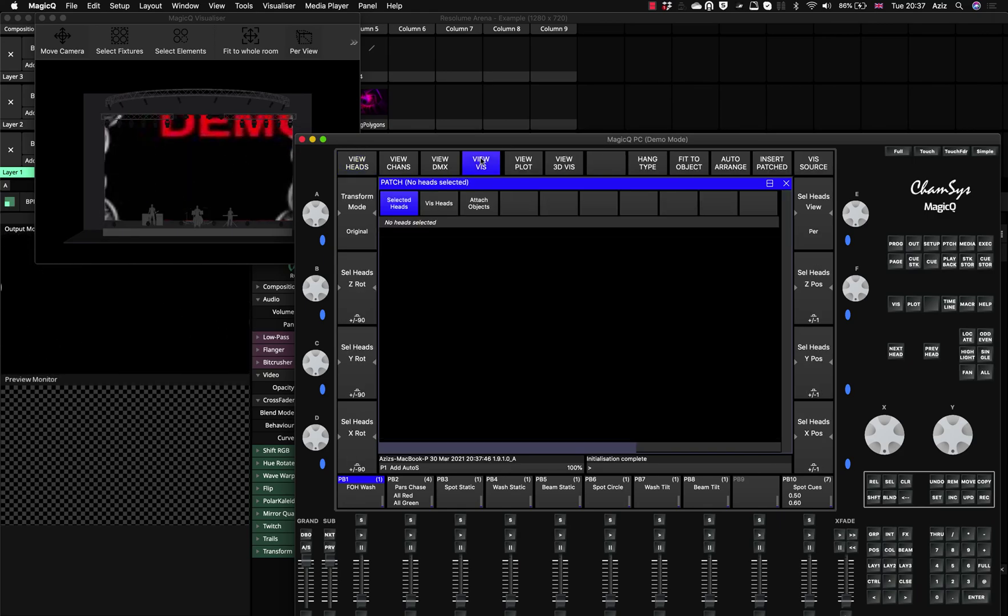
click(478, 205)
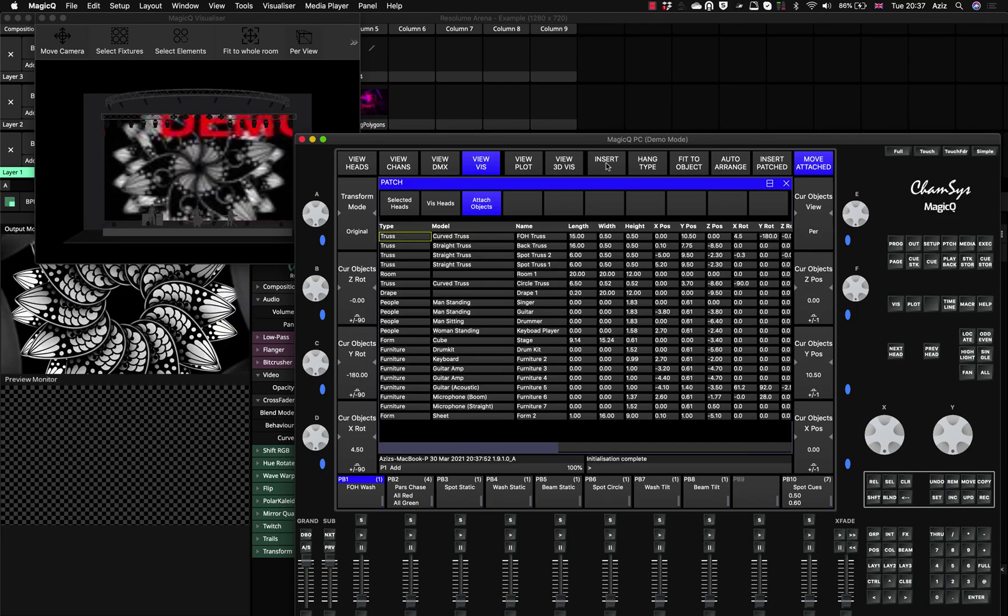
Examine the object types offered for insertion and the form models offered for the Sheet object, cancelling each selection
click(411, 417)
click(615, 165)
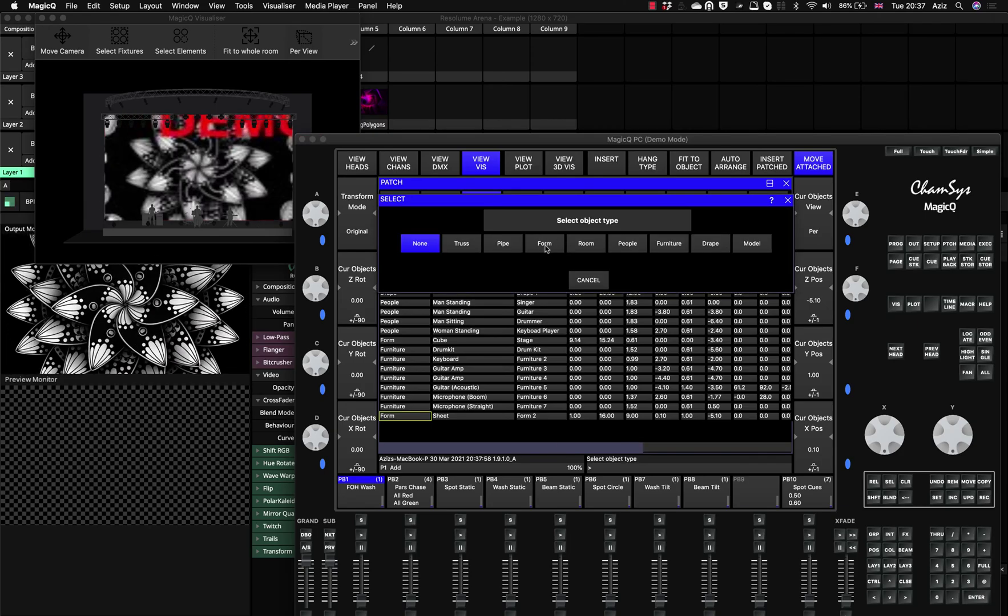
click(593, 280)
click(459, 418)
click(459, 417)
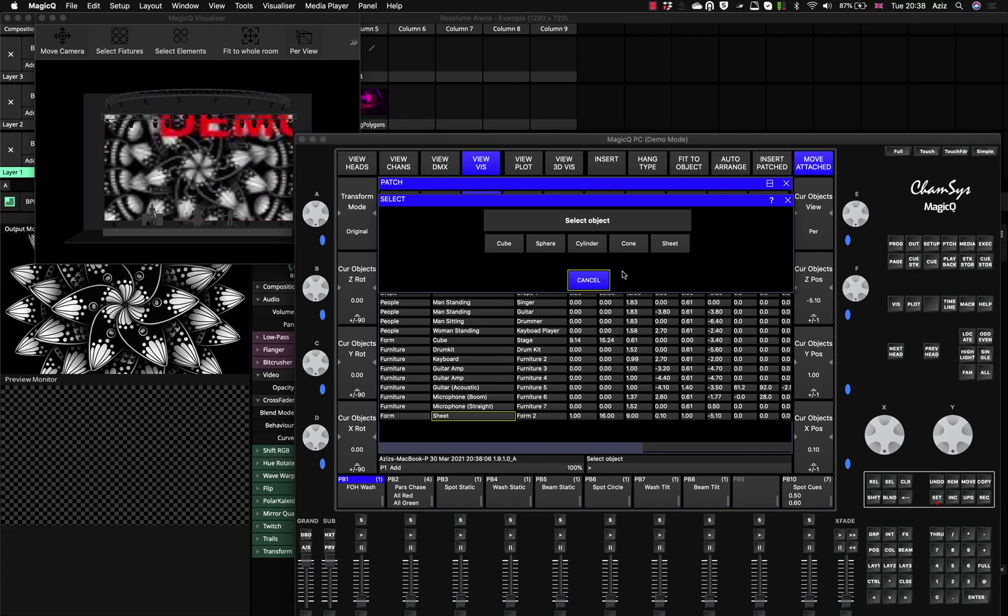
click(588, 280)
click(448, 418)
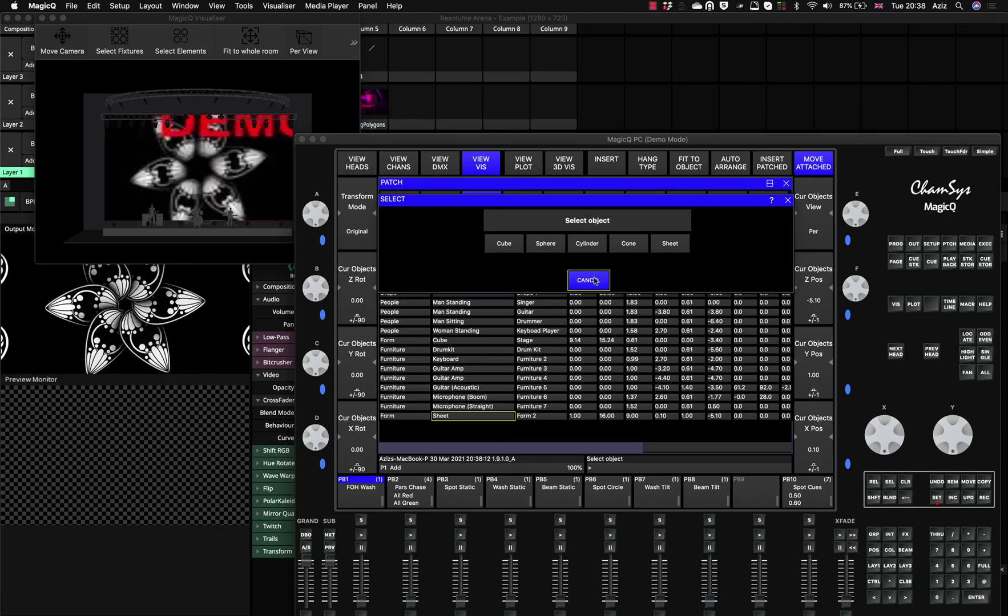
key(Escape)
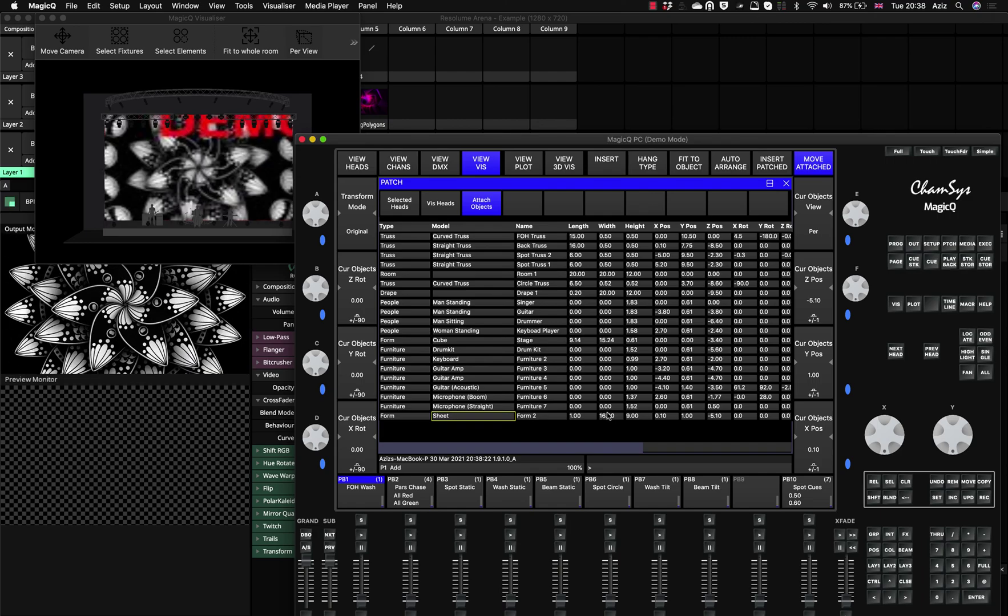
Go to the Texture setting of the Sheet object in the attached objects list
key(Home)
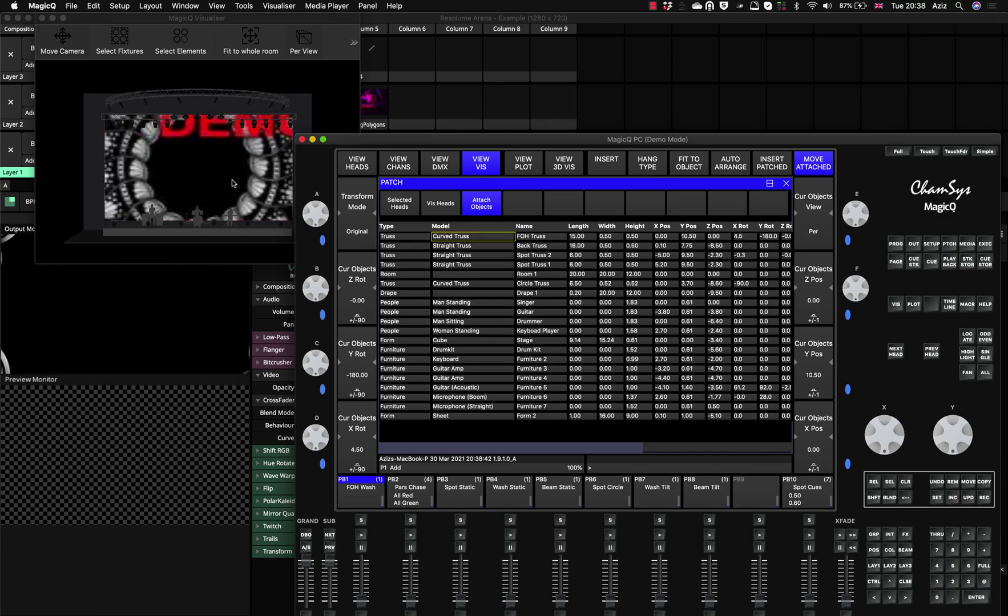
click(478, 417)
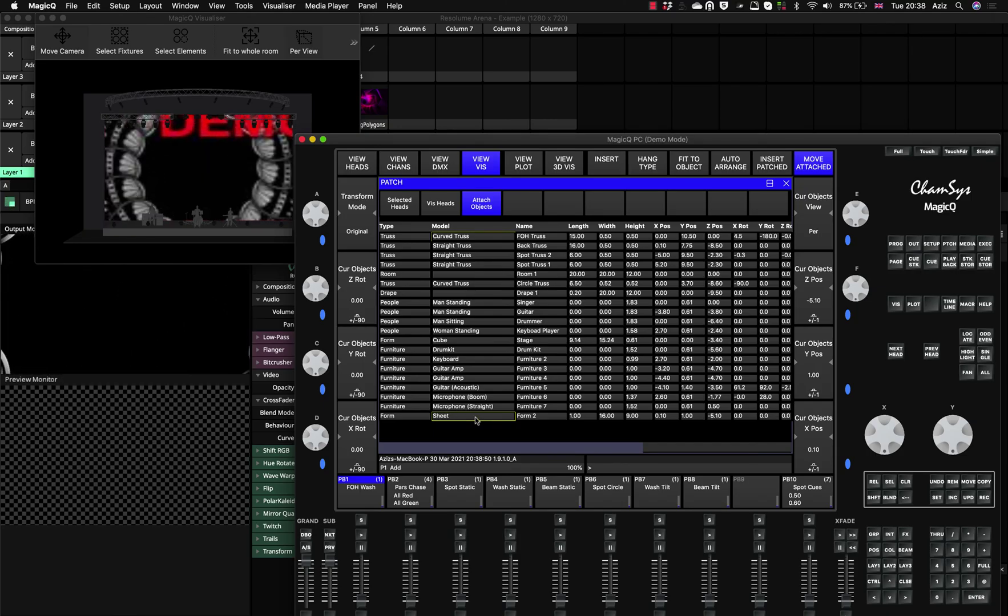
click(905, 597)
click(904, 598)
click(904, 597)
click(905, 597)
click(905, 597)
click(905, 598)
click(904, 597)
click(905, 598)
click(905, 597)
click(904, 597)
click(905, 597)
click(904, 597)
click(905, 598)
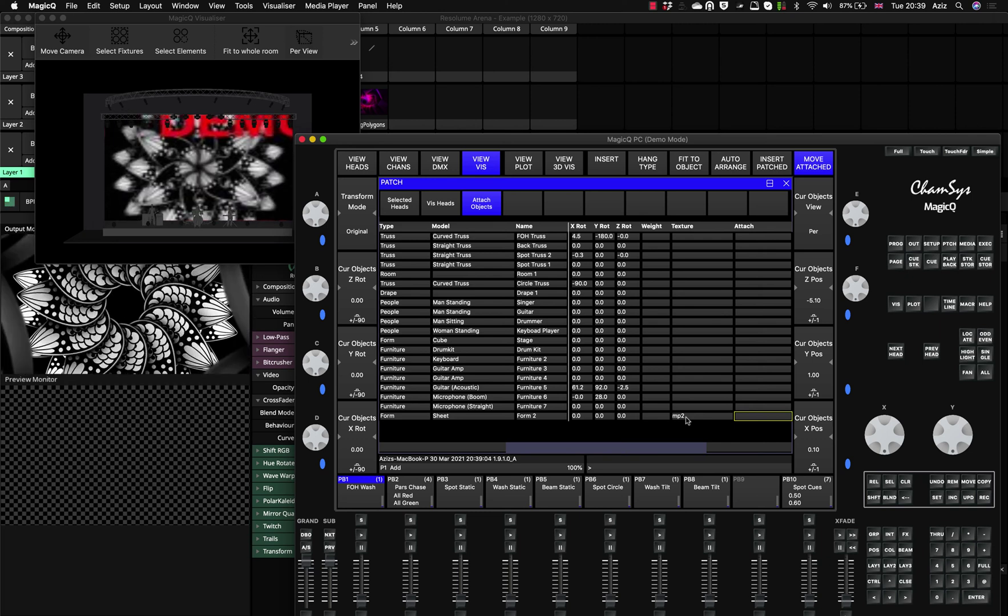
click(685, 417)
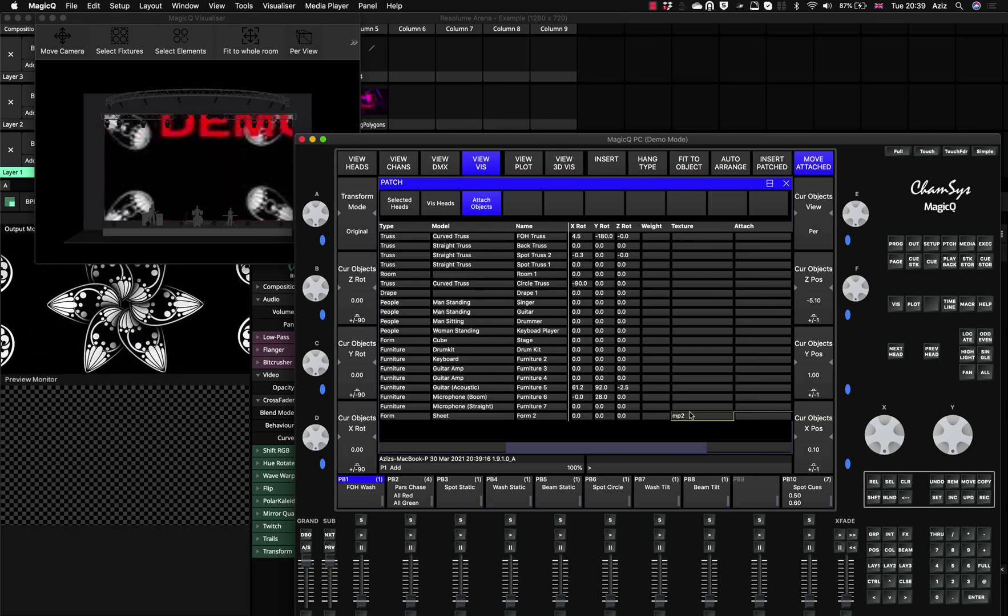
Open the media server list in the console's system setup
click(933, 244)
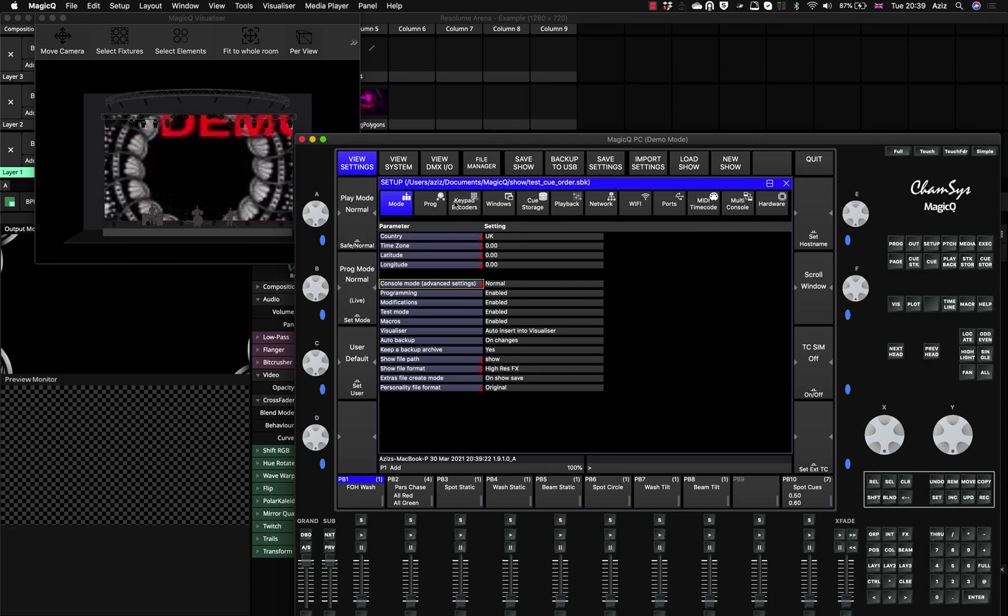
click(402, 166)
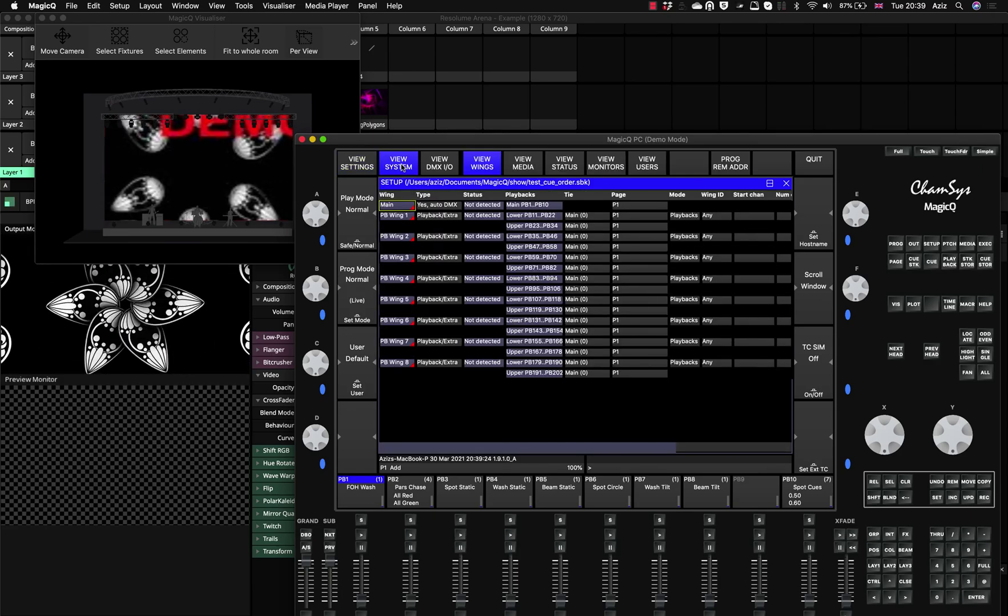
click(531, 164)
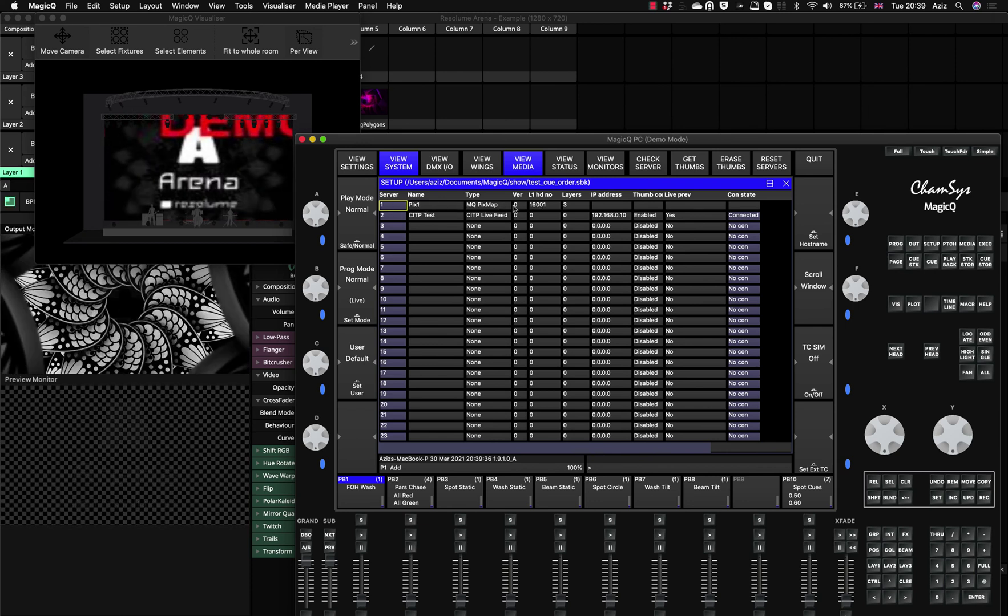
Examine the name entry and the server types offered for the CITP Test media server, cancelling each edit
click(425, 218)
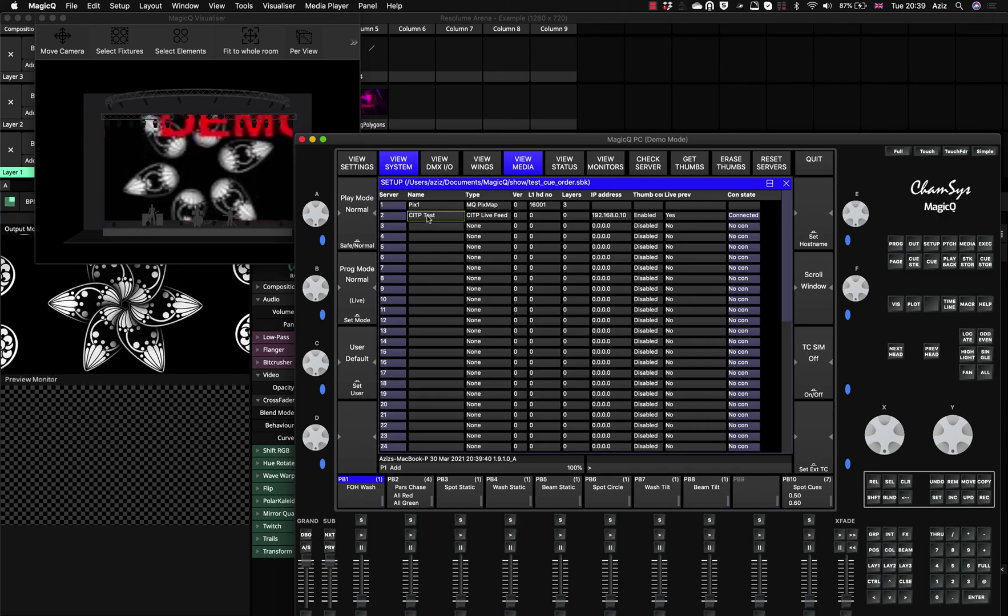
click(428, 218)
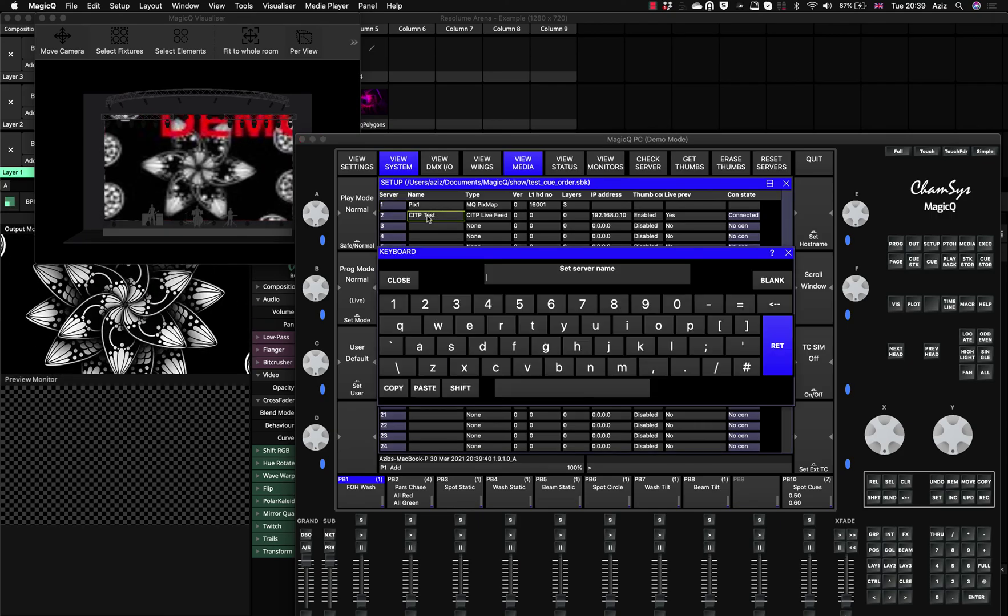
click(410, 280)
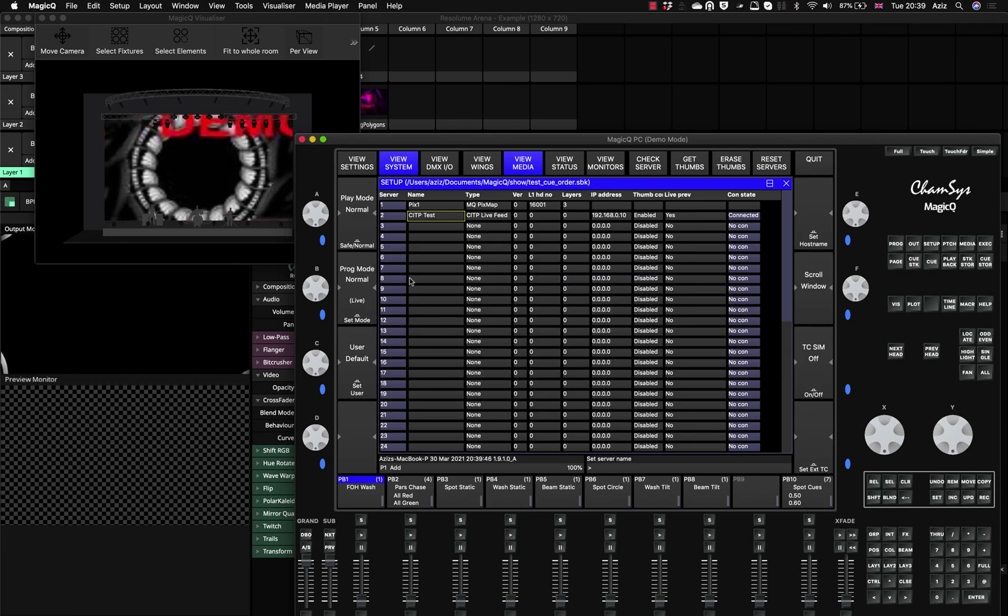
click(484, 217)
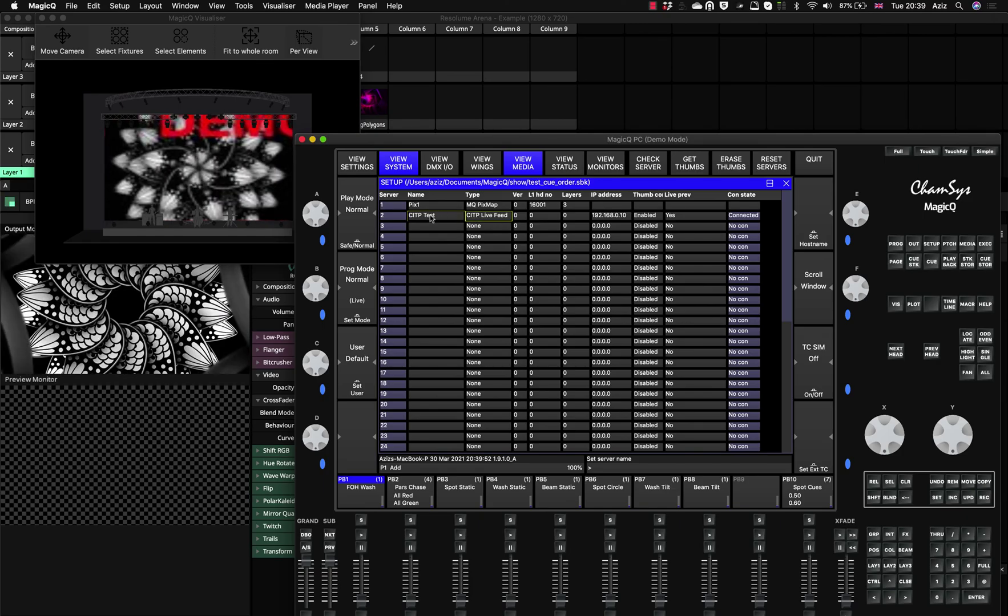
click(485, 217)
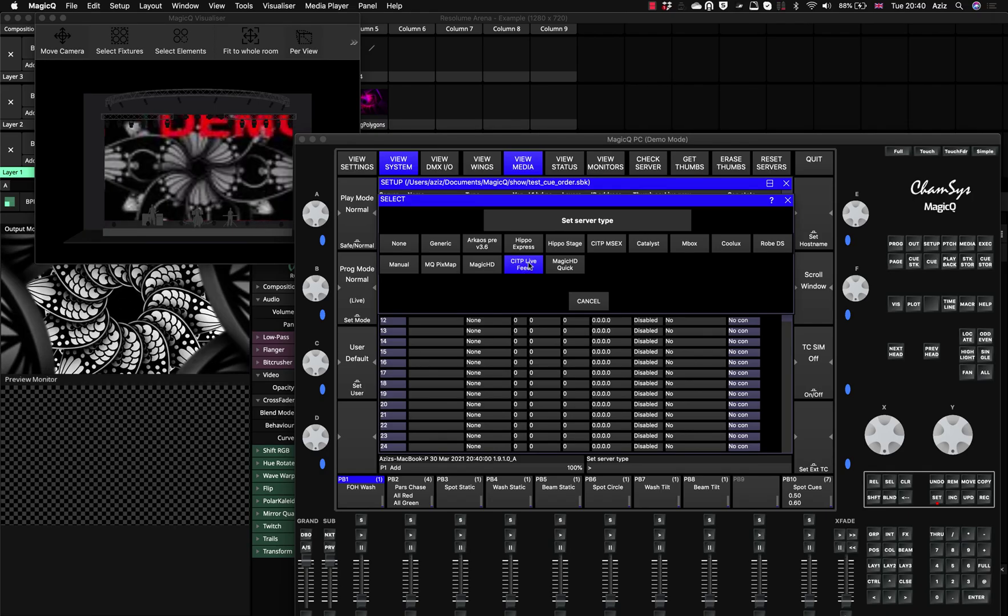
click(588, 301)
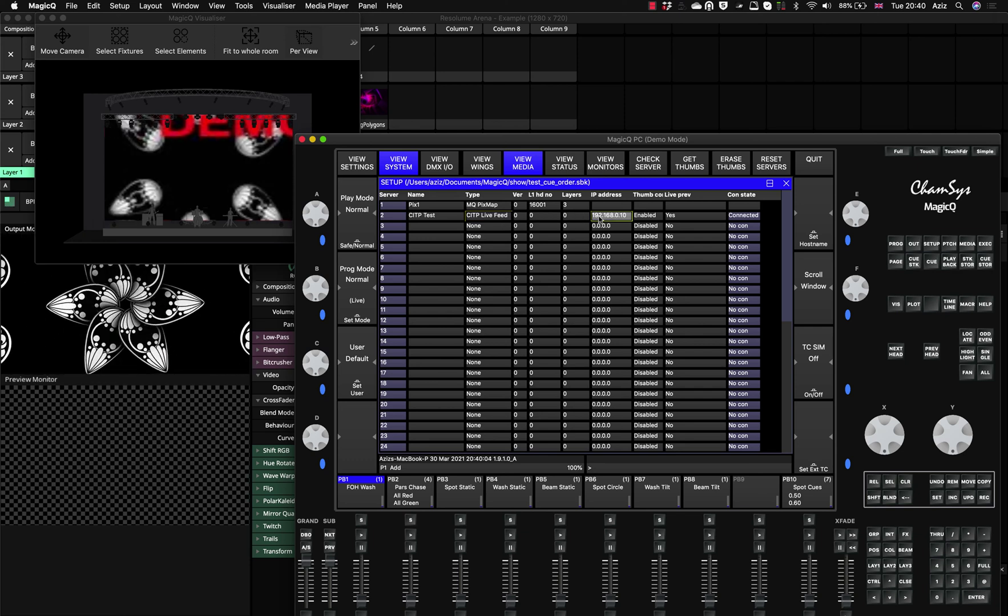
Check the Mac's Wi-Fi IP address in the network preferences against the CITP Test server's IP address, and close the preferences
click(610, 216)
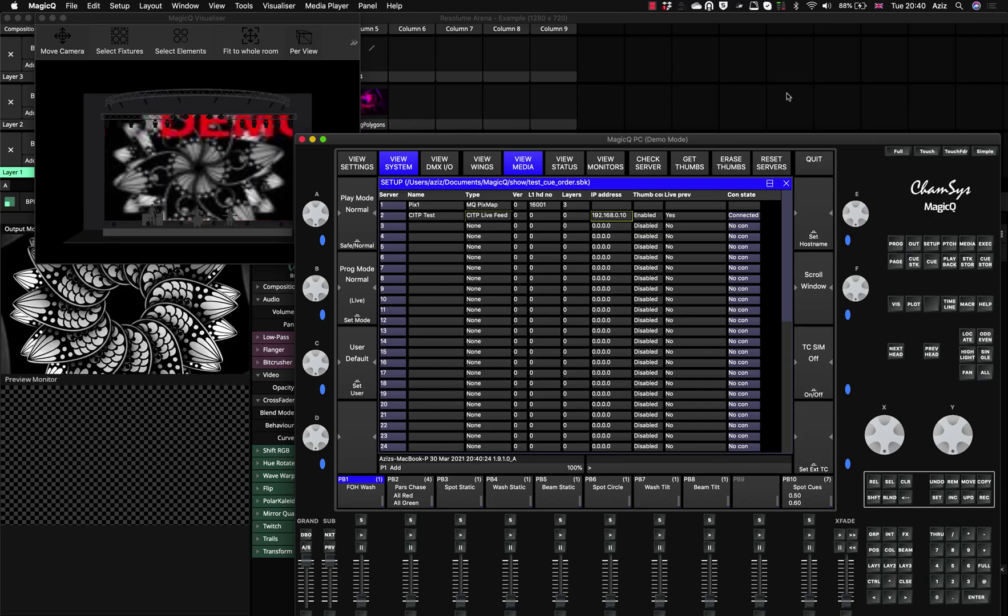
click(811, 5)
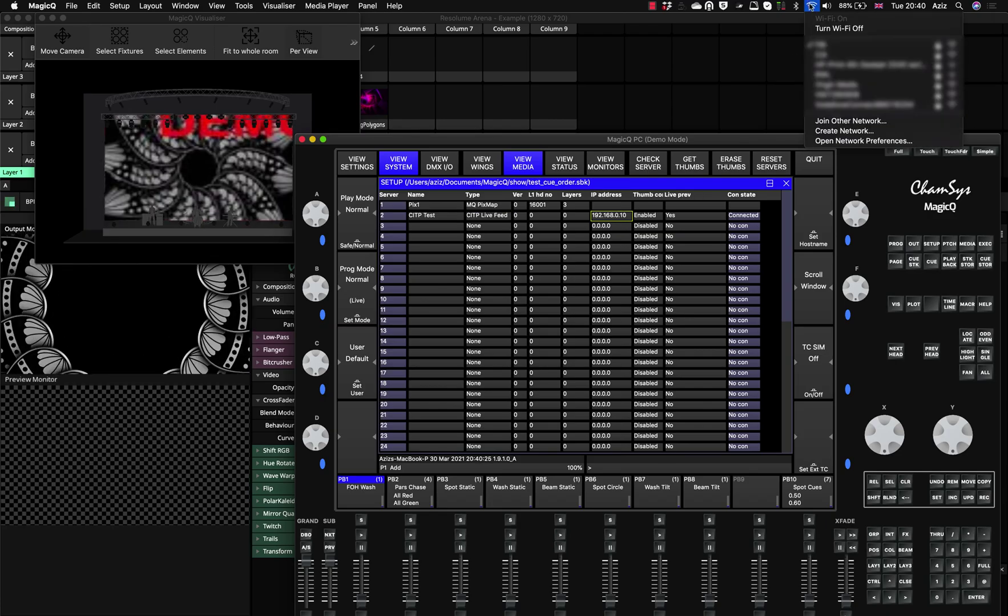
click(835, 141)
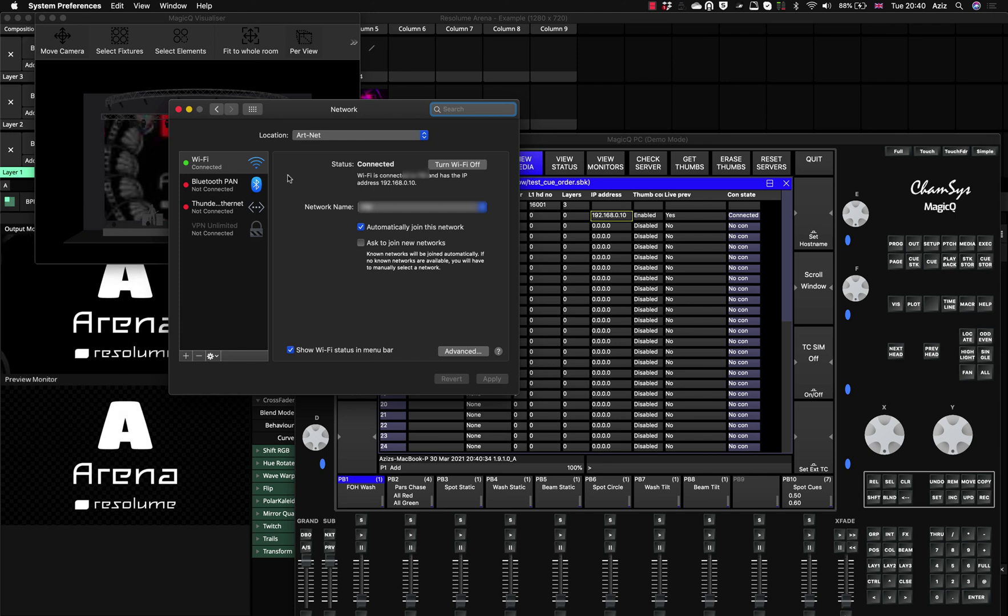
click(406, 182)
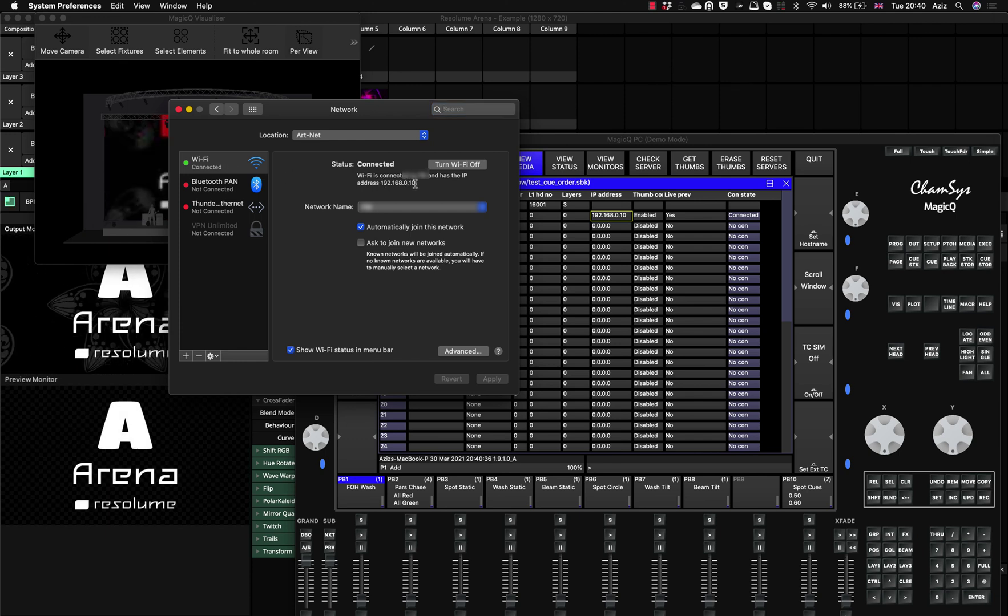
drag(415, 183, 381, 183)
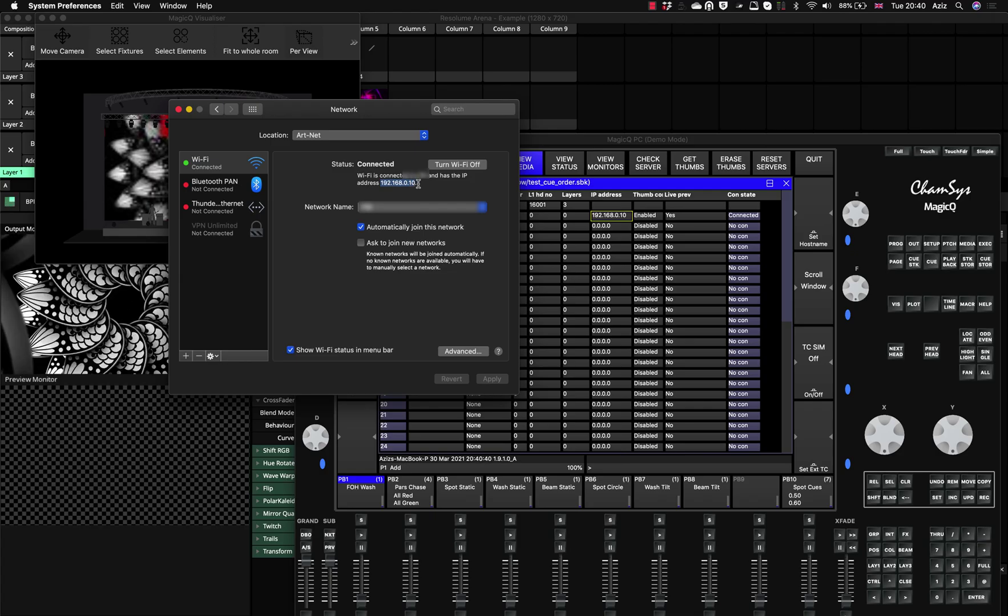
click(178, 109)
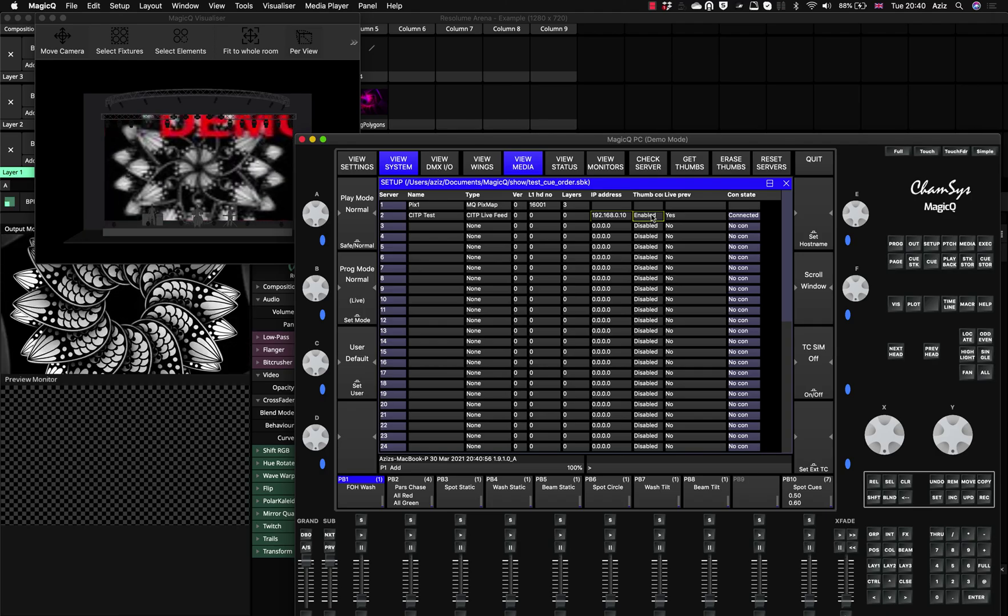
Review the live preview, server type and IP address settings of the CITP Test server, cancelling the type selection
click(687, 217)
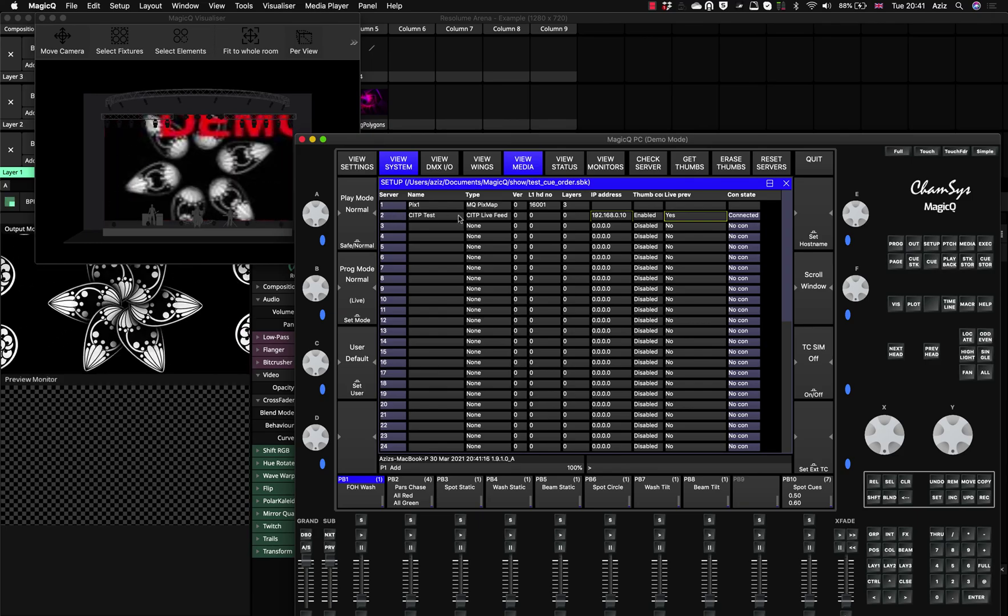
key(Up)
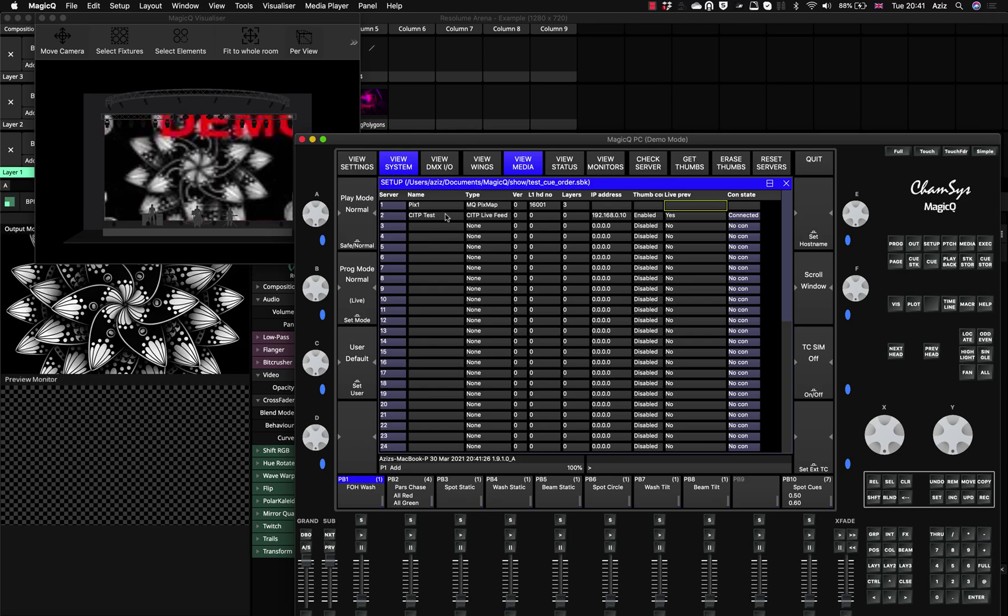
click(482, 217)
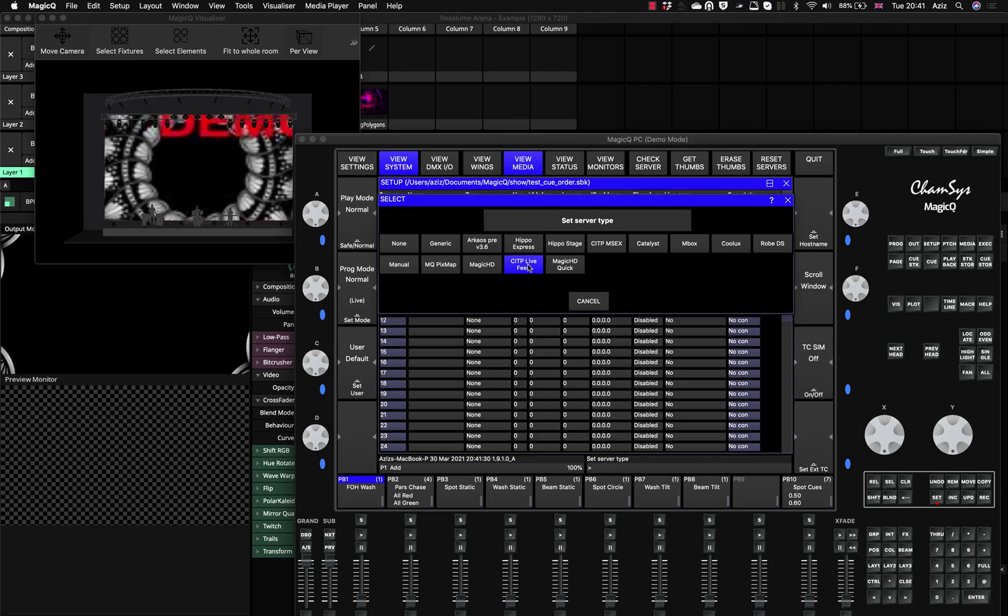
click(588, 302)
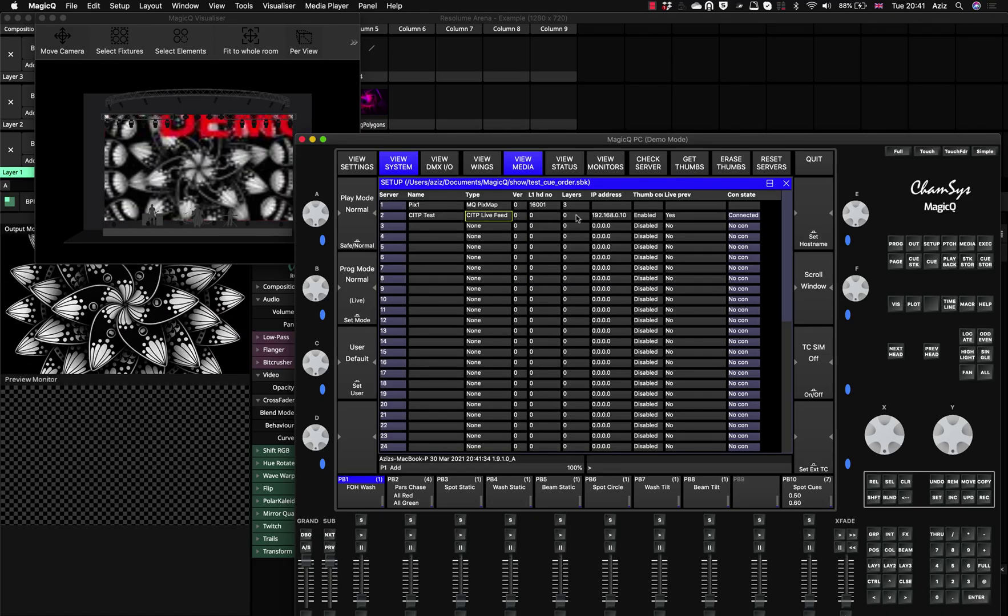
click(614, 217)
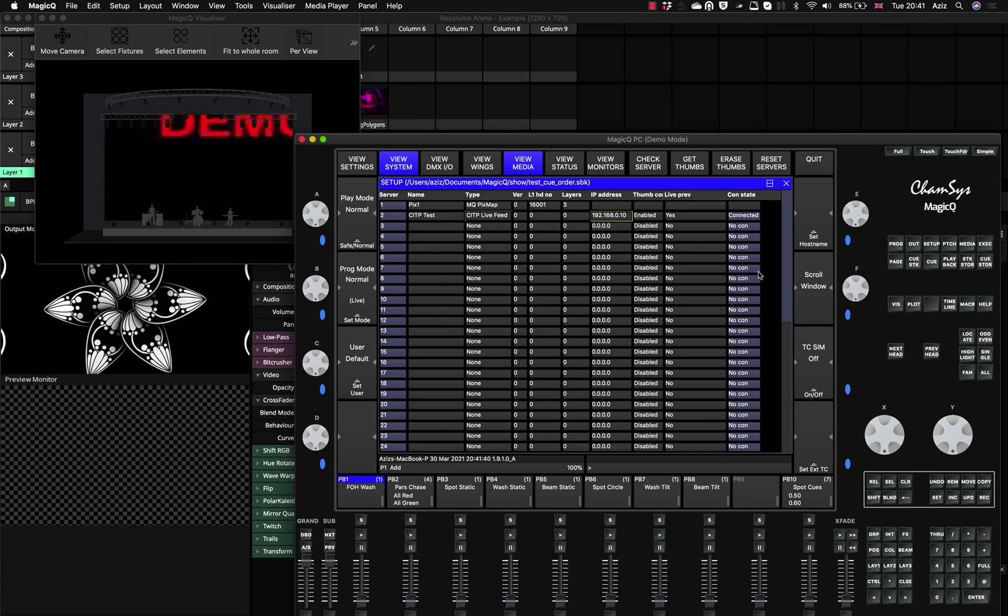
Set the CITP Test server's thumbnail setting to Disabled and its live preview to No
click(641, 217)
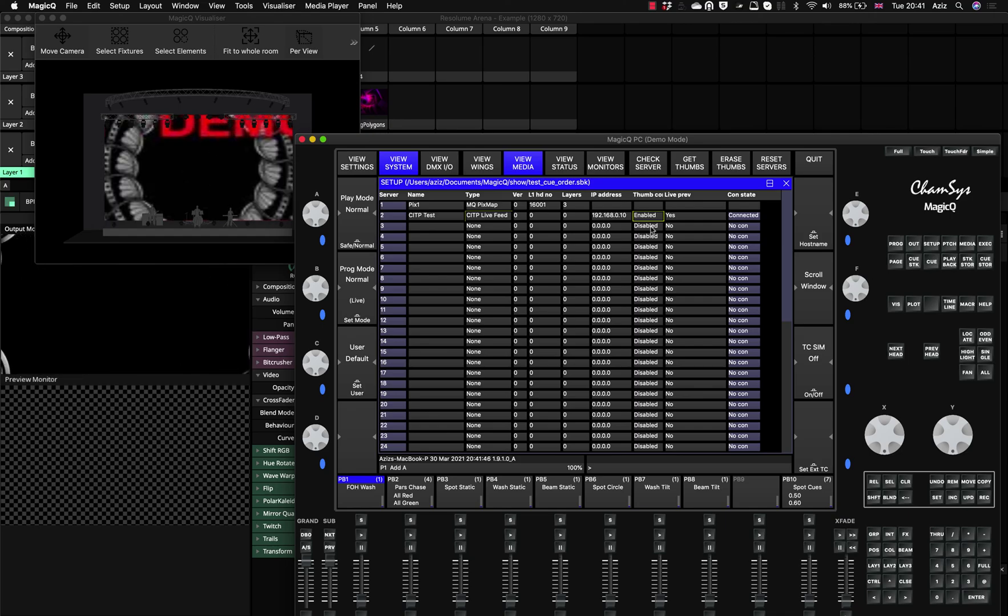
click(650, 217)
click(679, 218)
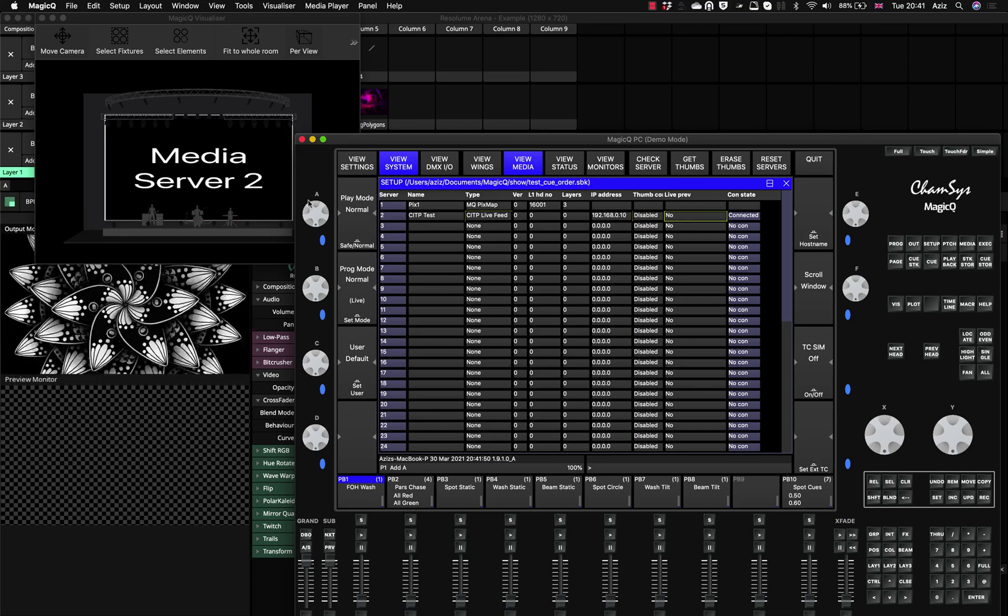
key(Up)
key(Down)
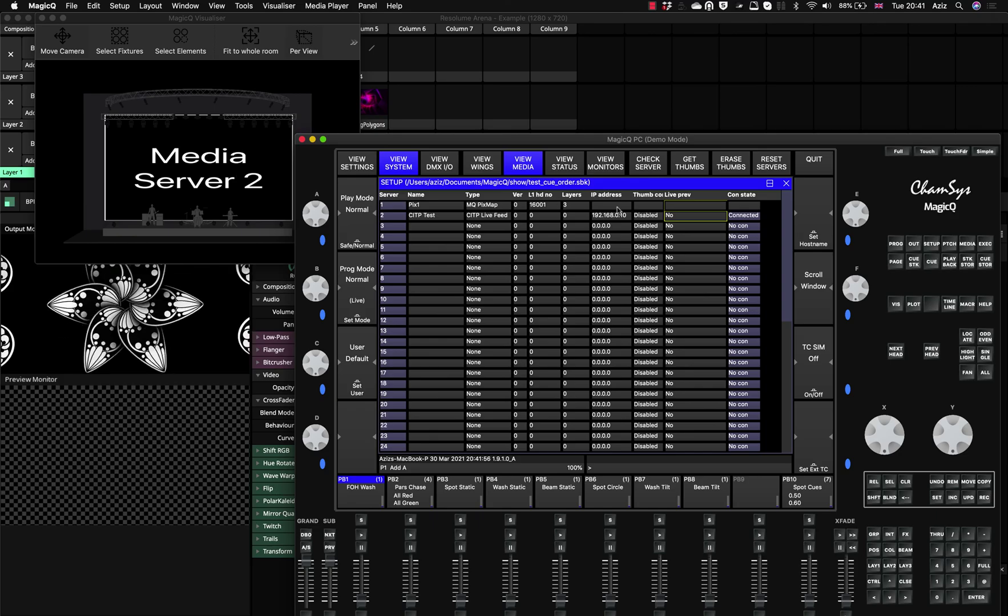
Set the CITP Test server's thumbnail setting to Enabled and its live preview to Yes
click(658, 217)
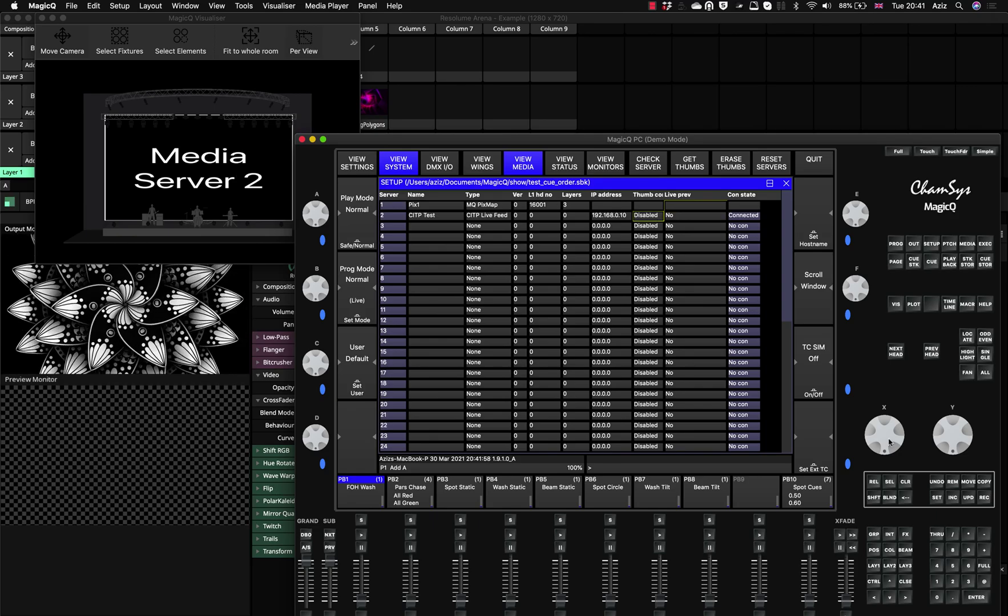
key(Right)
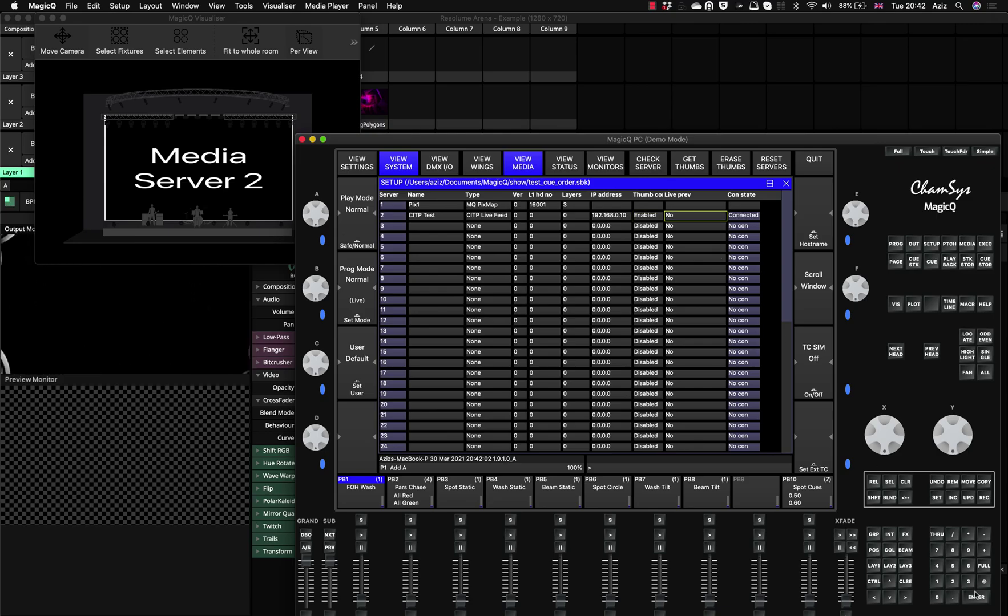
click(975, 597)
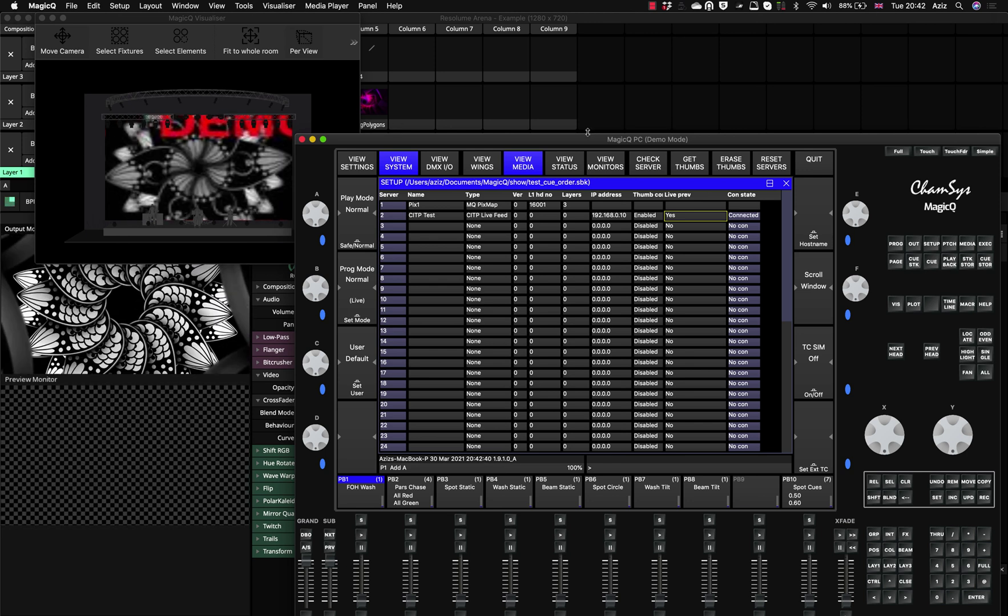
Examine the IP address choices in the console's network settings, cancelling the selection
click(347, 166)
click(593, 200)
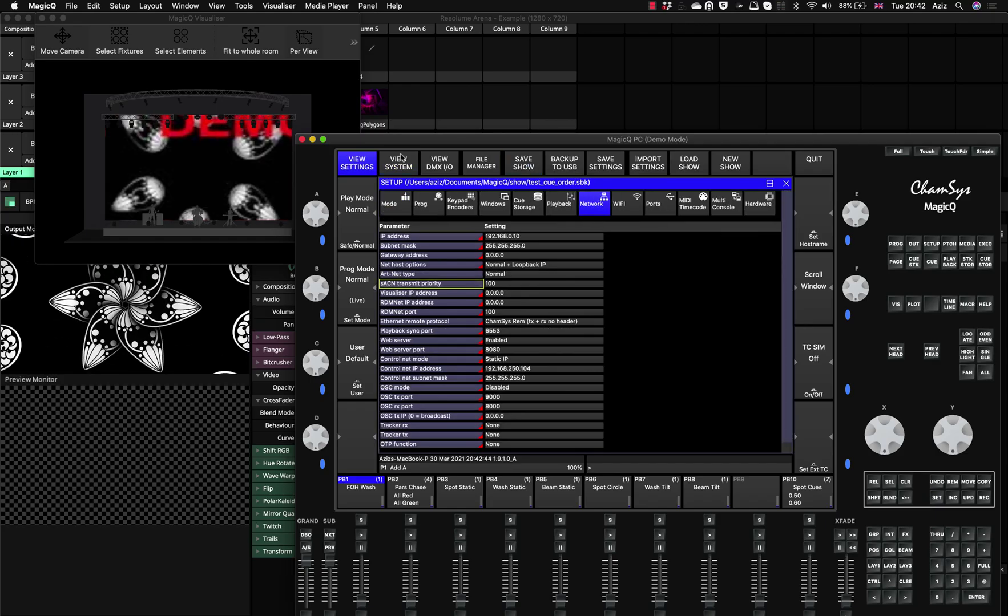
click(513, 241)
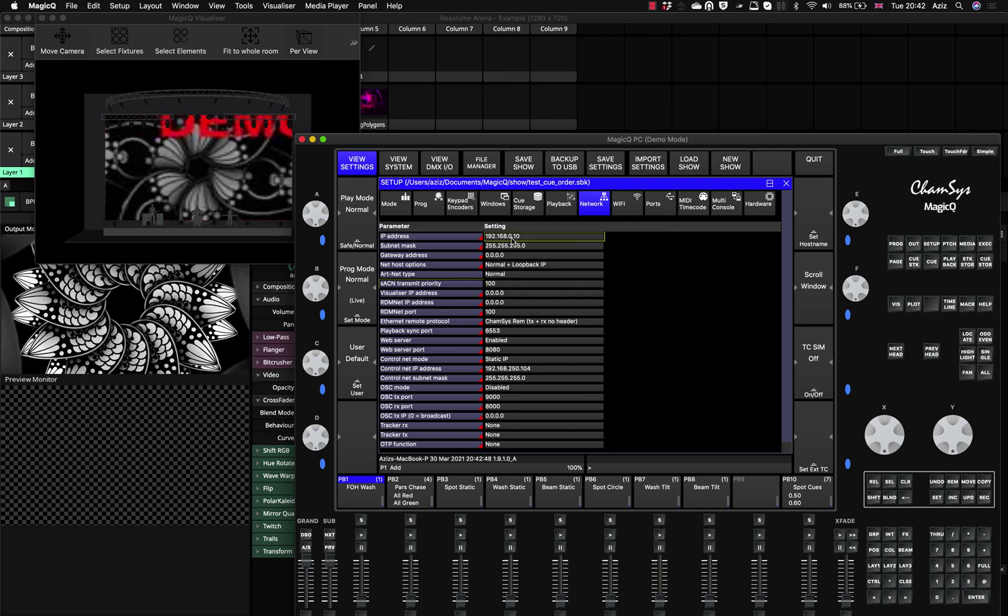
click(512, 239)
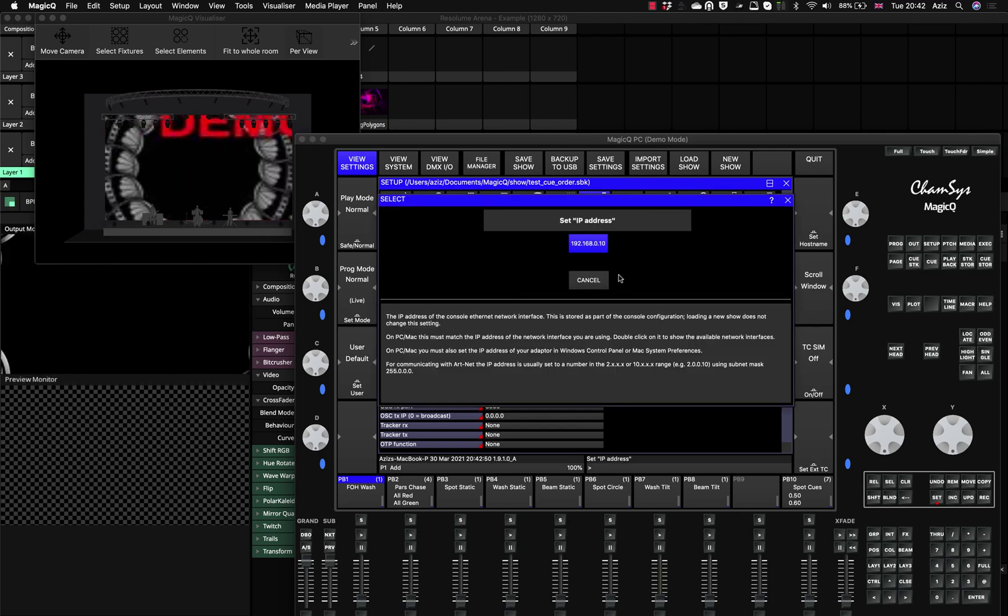
click(589, 280)
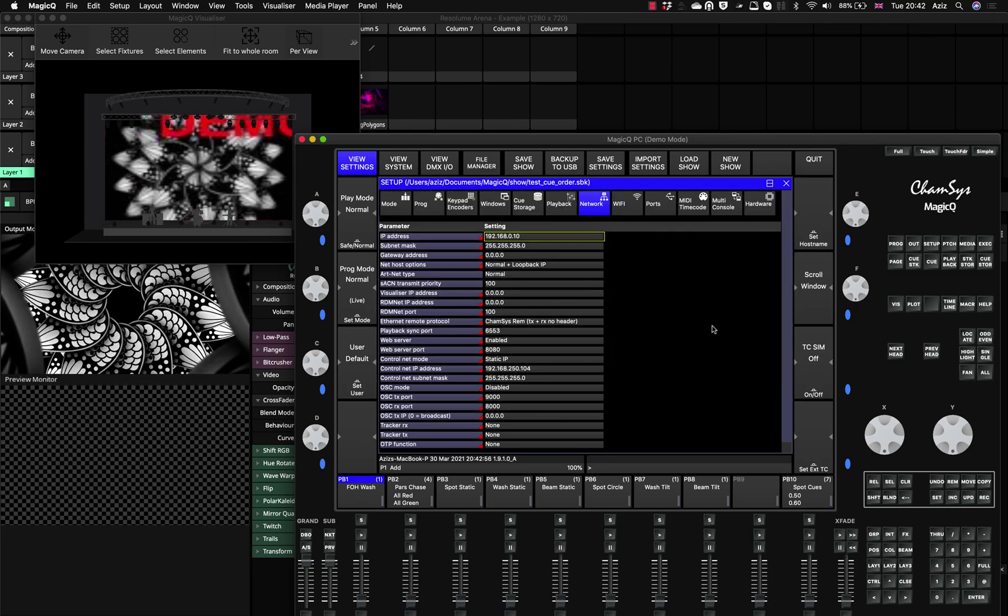